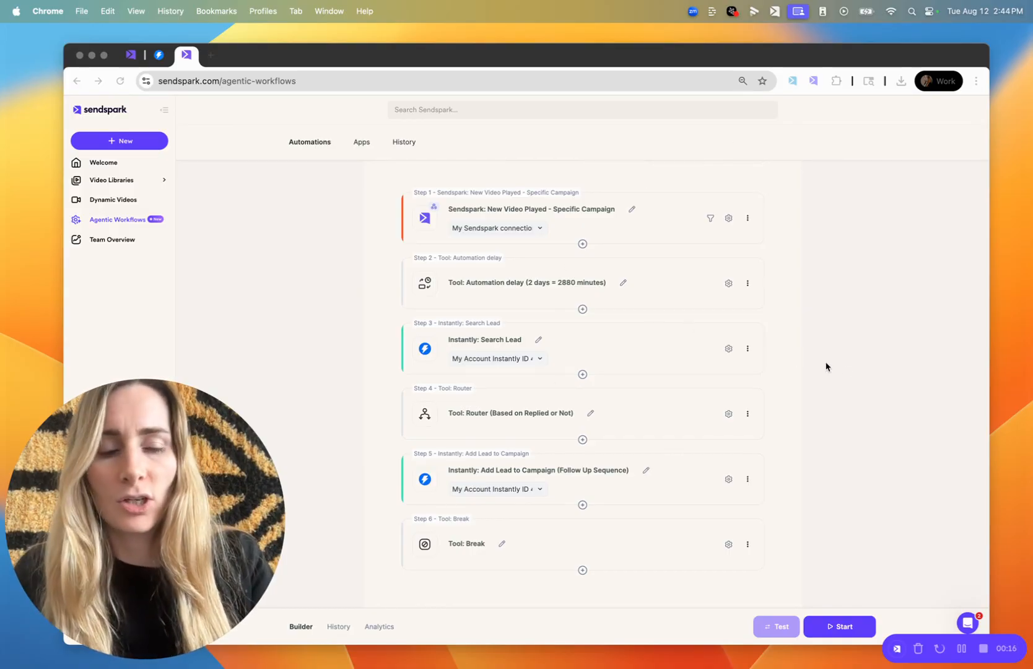
Step: Examine the "Watch this video!" campaign and the Instantly "Follow up sequence", then return to the Sendspark agentic workflow
left_click(843, 370)
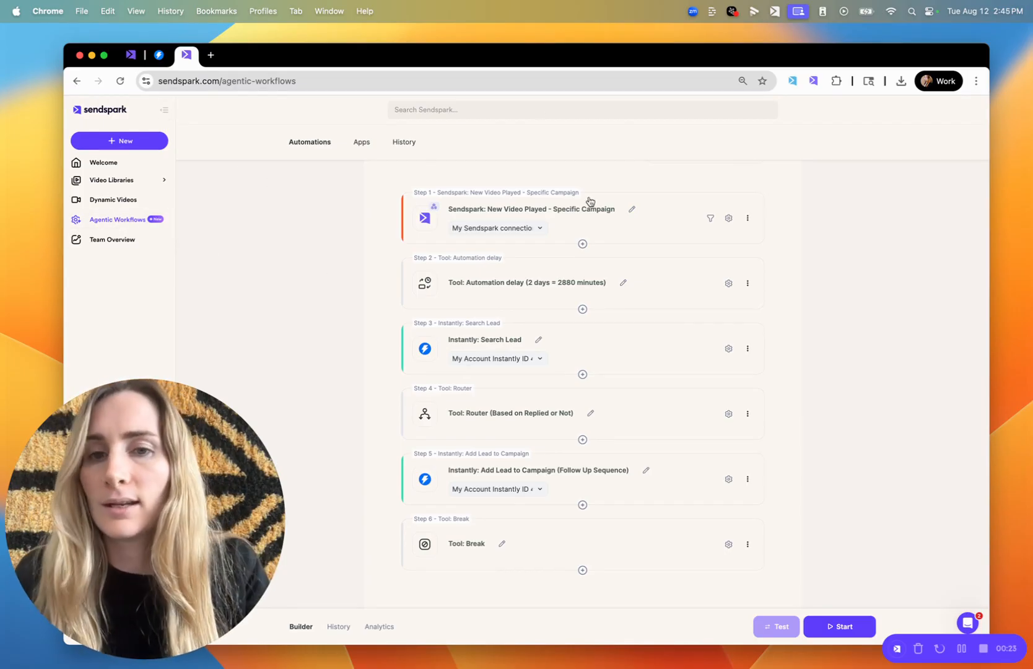
left_click(132, 60)
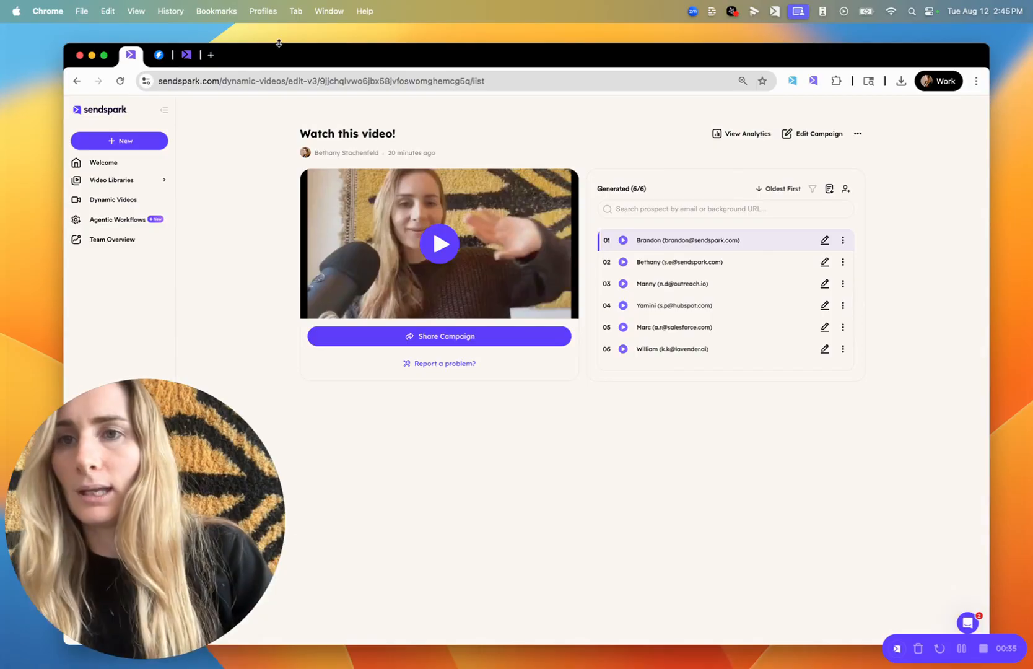
left_click(158, 55)
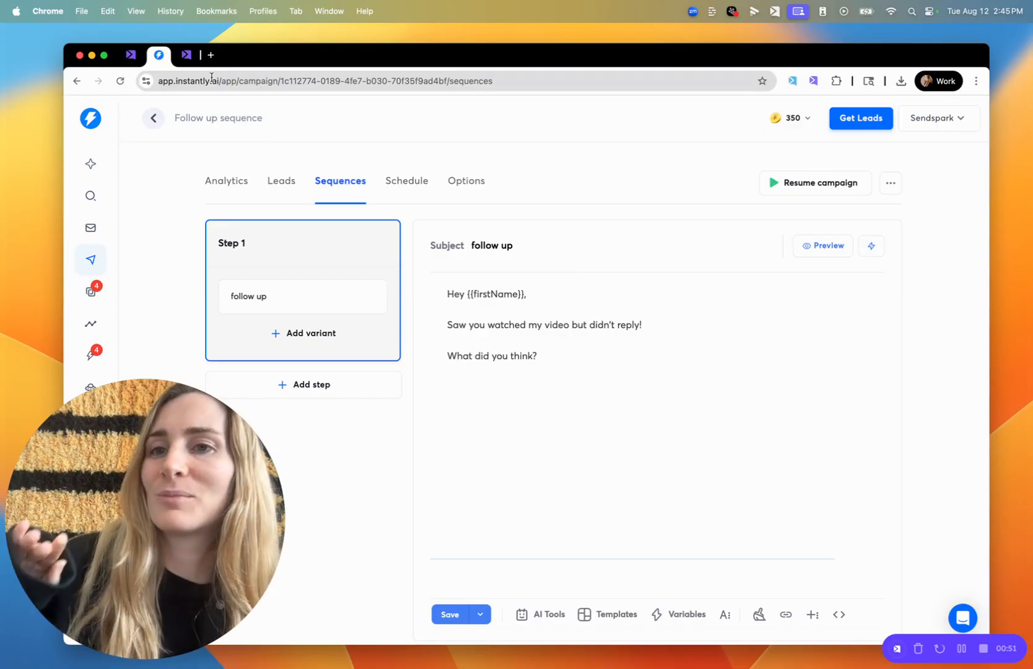
left_click(185, 55)
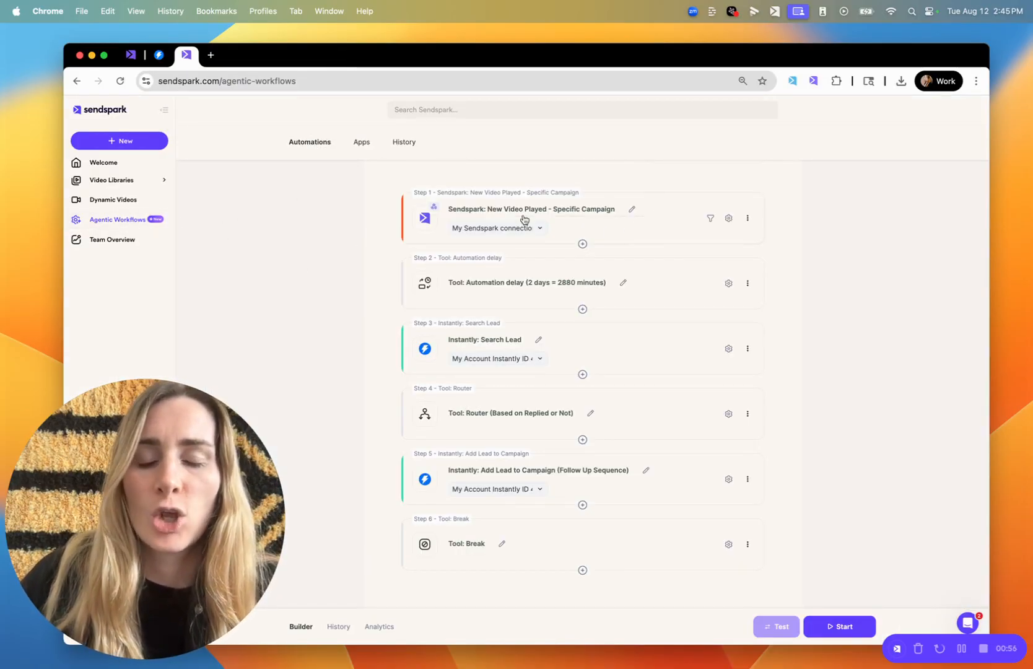
Step: Check which dynamic campaign the New Video Played trigger uses and compare it with the campaign page, leaving the trigger settings as they are
left_click(665, 226)
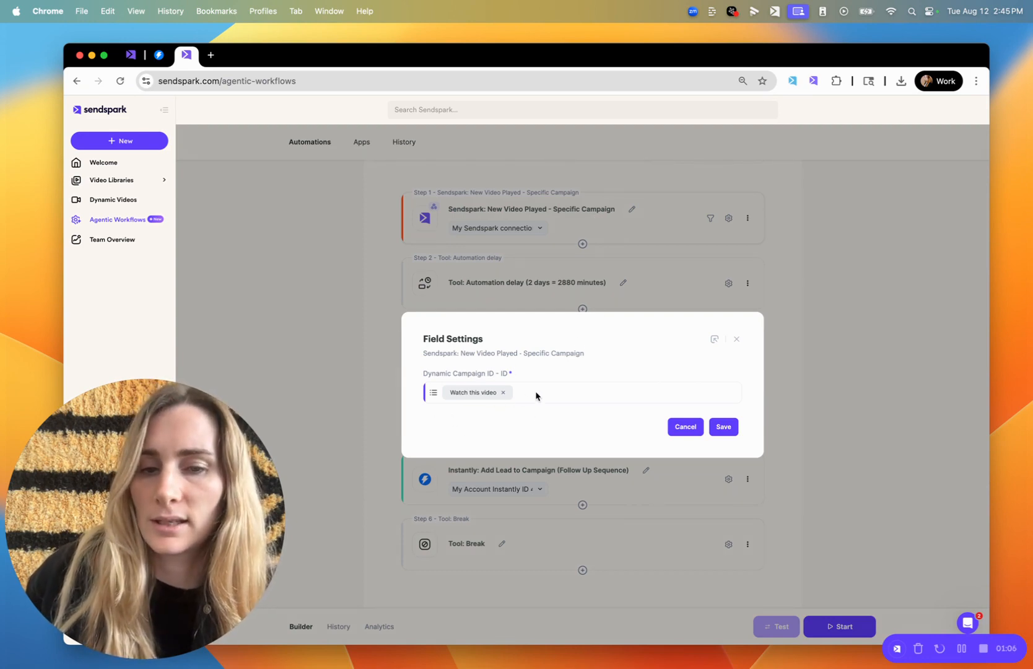
left_click(131, 57)
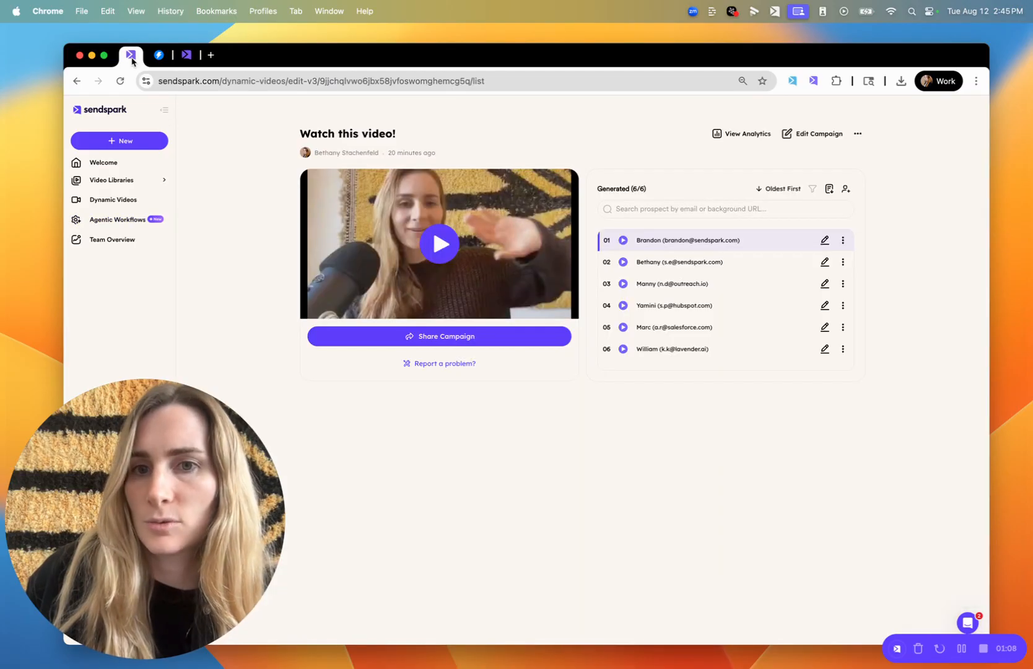
left_click(185, 62)
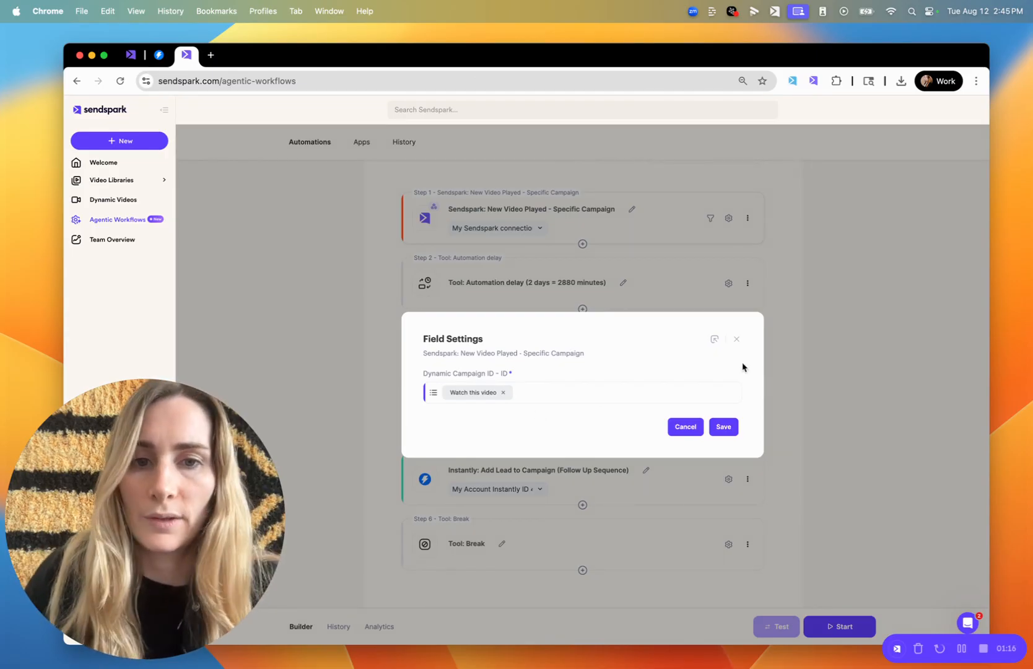
left_click(737, 340)
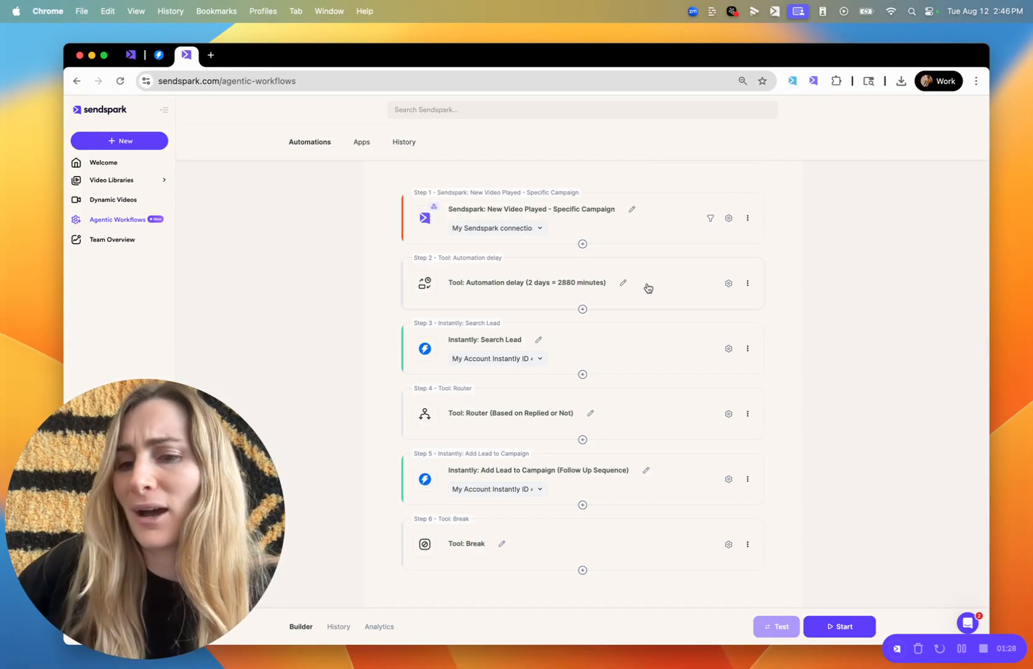
Step: Inspect the delay in minutes in the step 2 Automation delay settings and close them without saving
left_click(680, 288)
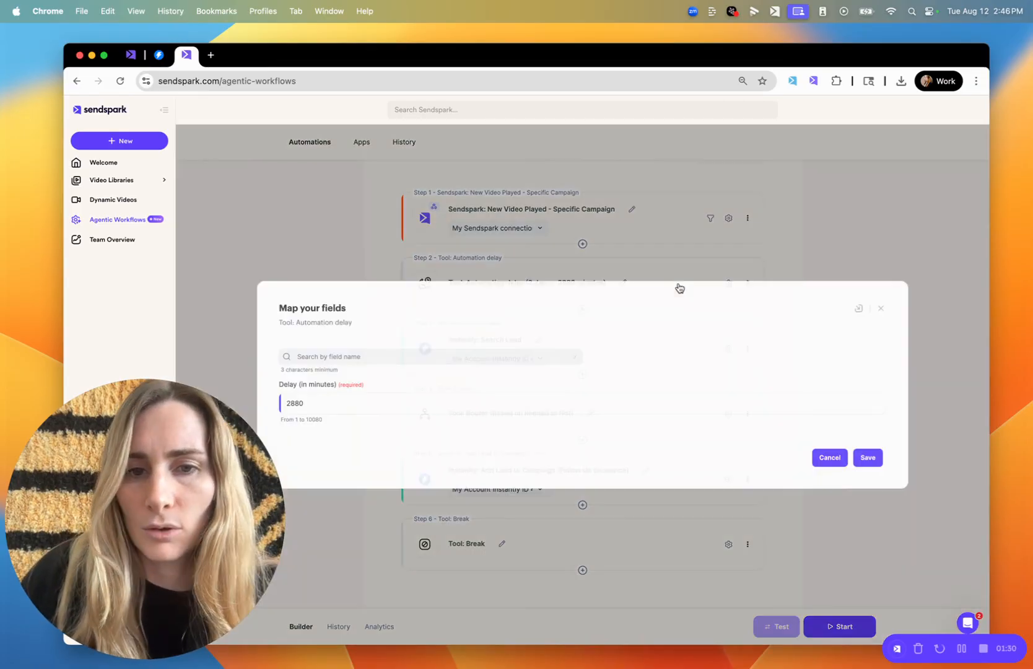
left_click(310, 406)
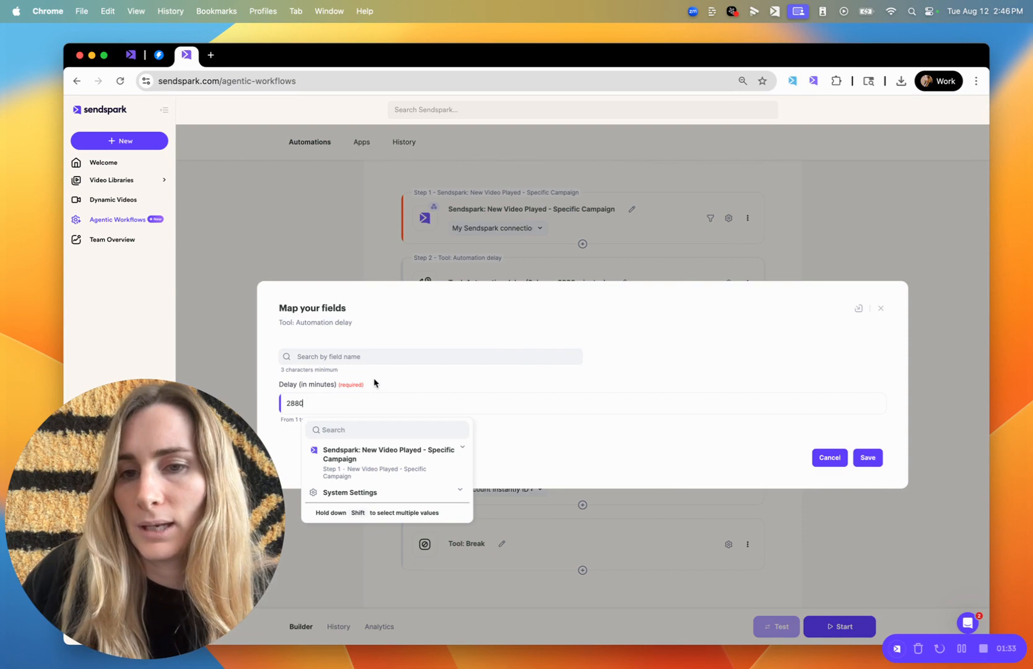
left_click(435, 381)
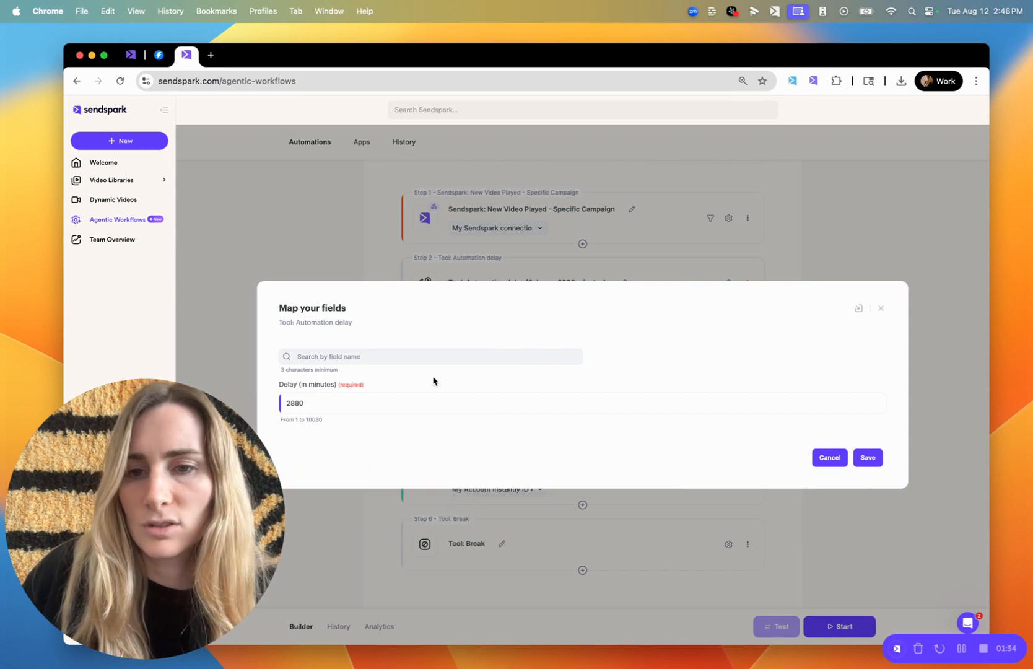
left_click(881, 308)
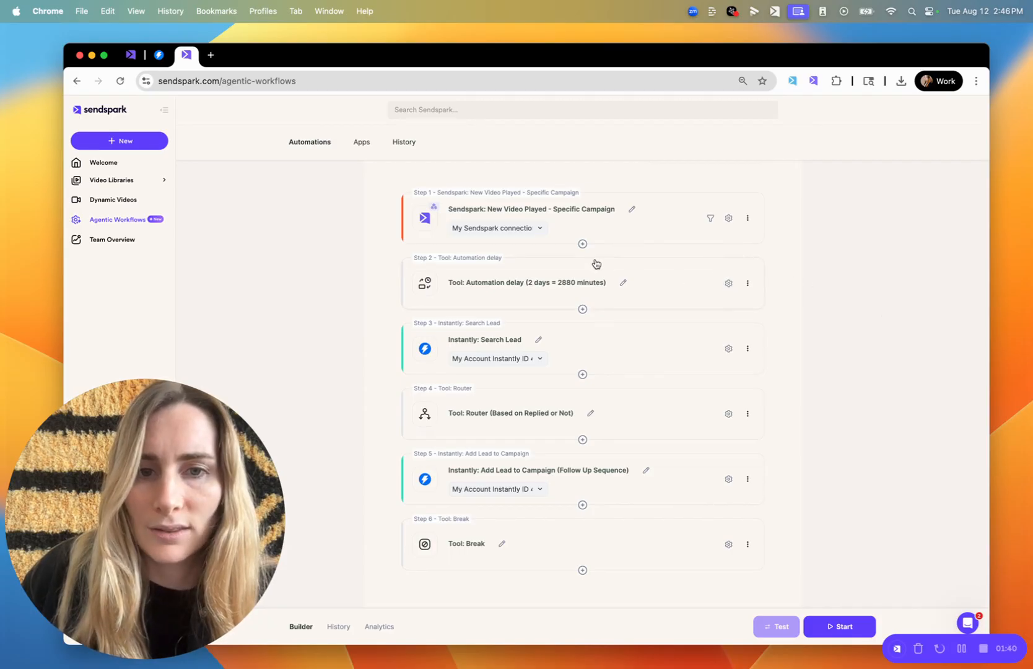
Step: Add another Automation delay tool of the plain delay type after step 2, leaving its minutes empty
left_click(583, 309)
left_click(610, 310)
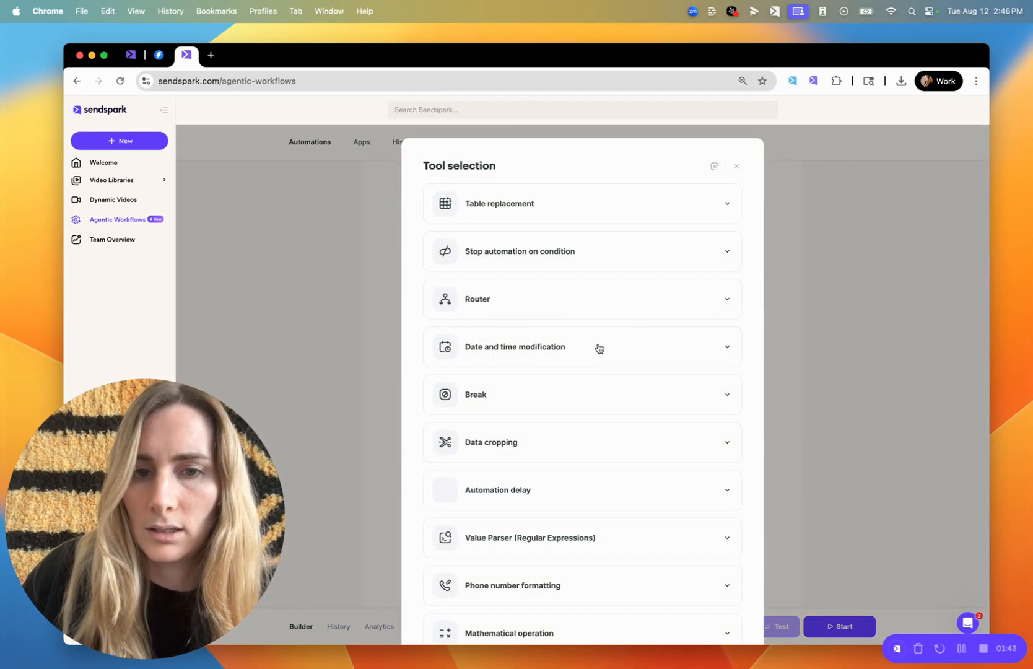
left_click(492, 494)
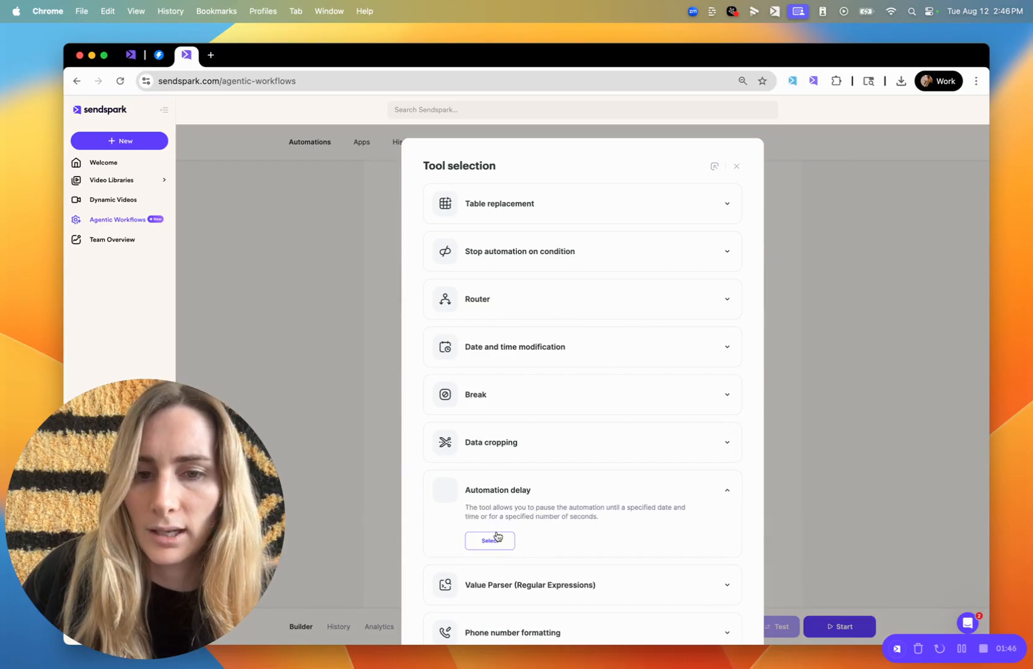
left_click(492, 541)
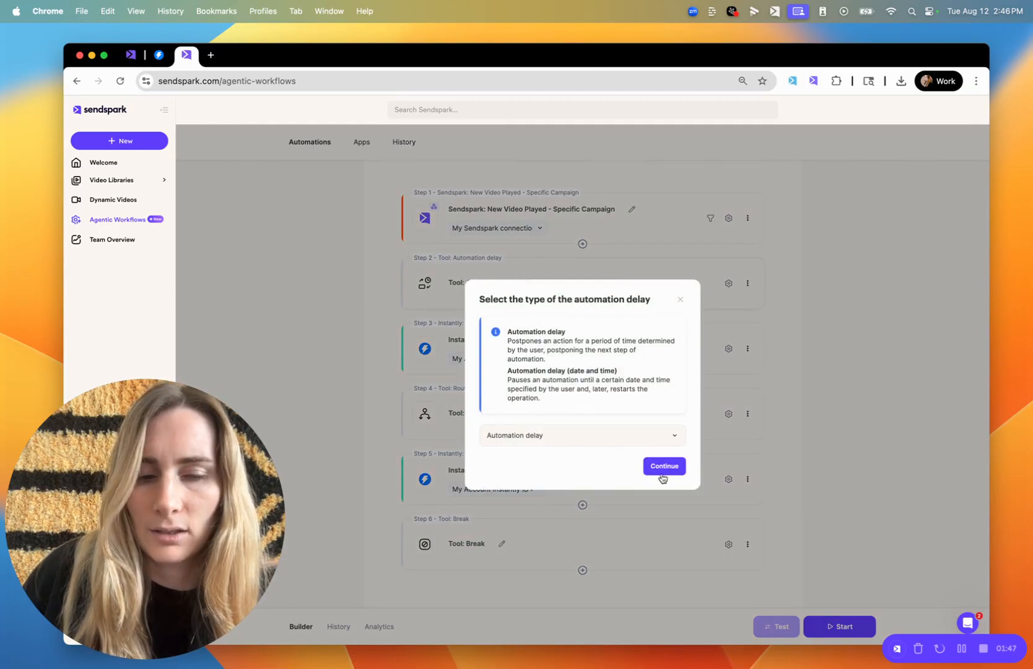
left_click(661, 475)
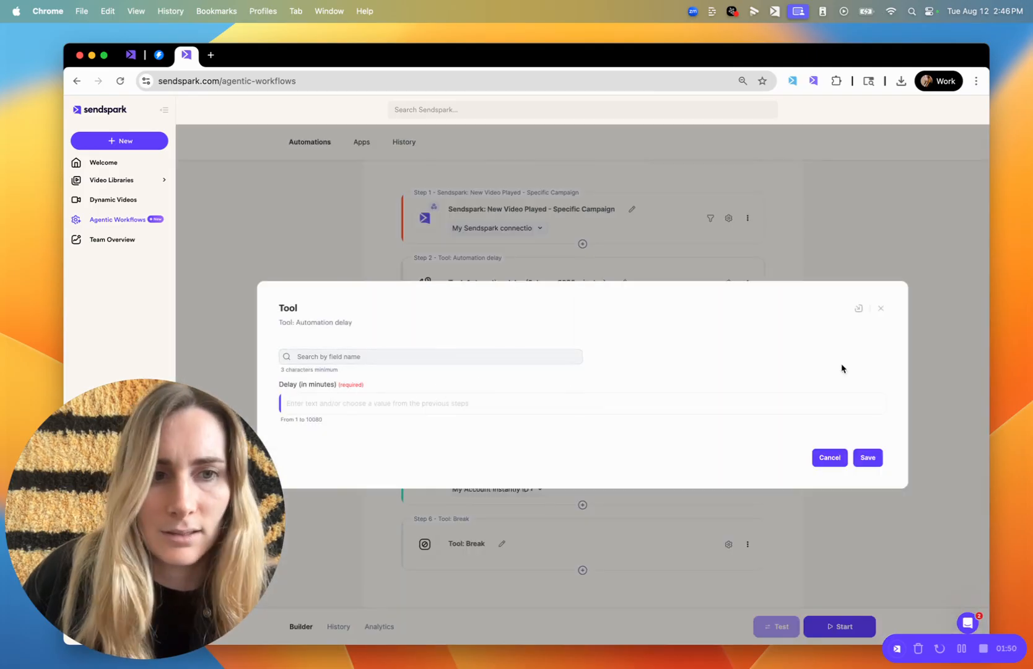
left_click(881, 308)
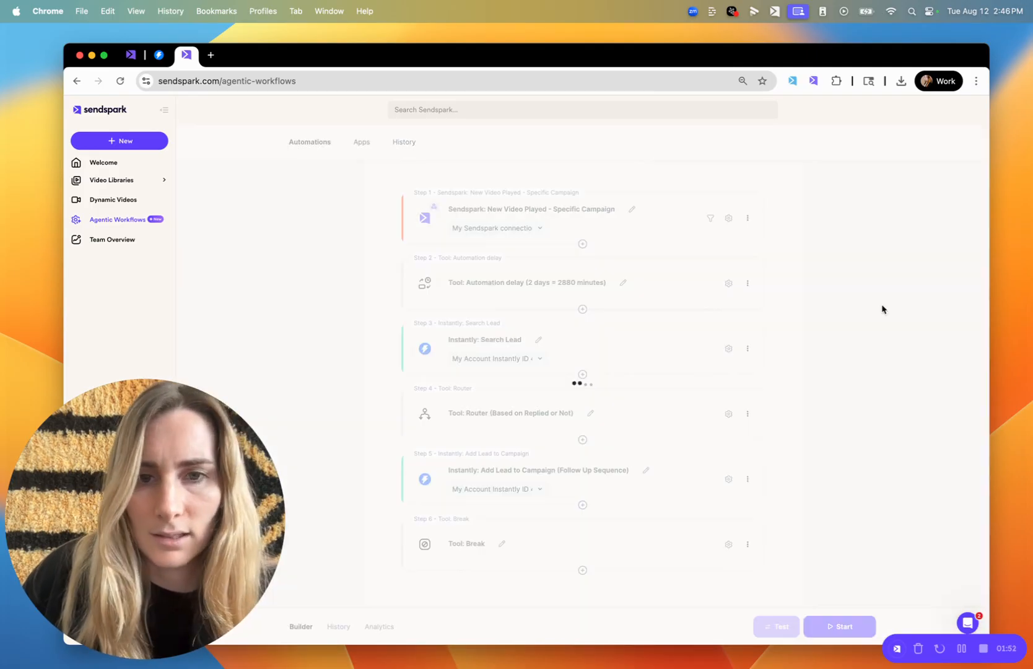
Step: Delete the extra Automation delay step directly above Instantly: Search Lead
left_click(748, 348)
left_click(714, 438)
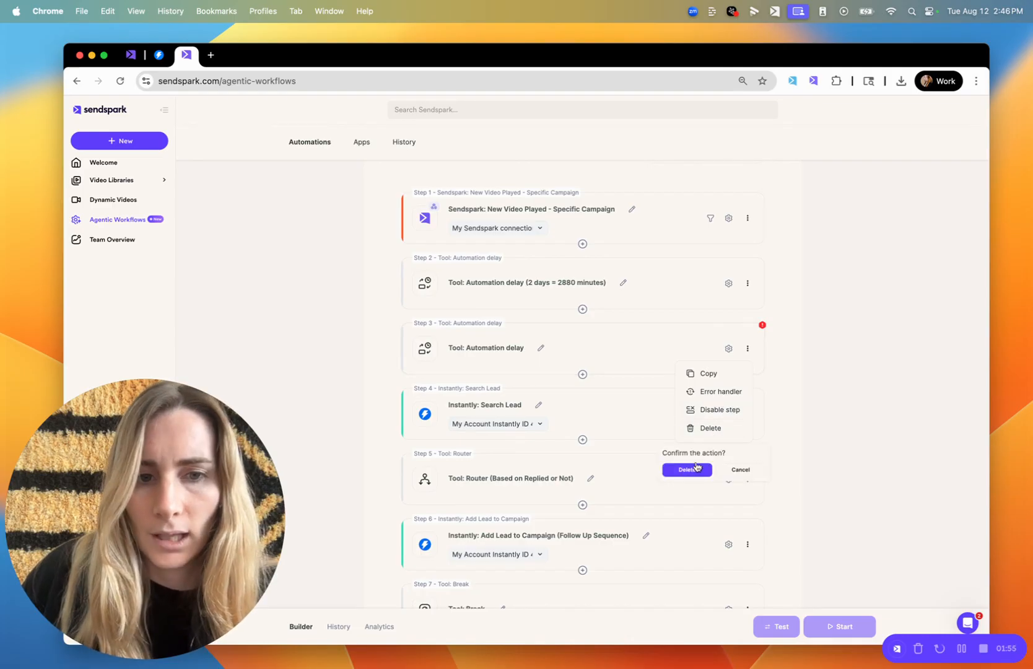
left_click(691, 465)
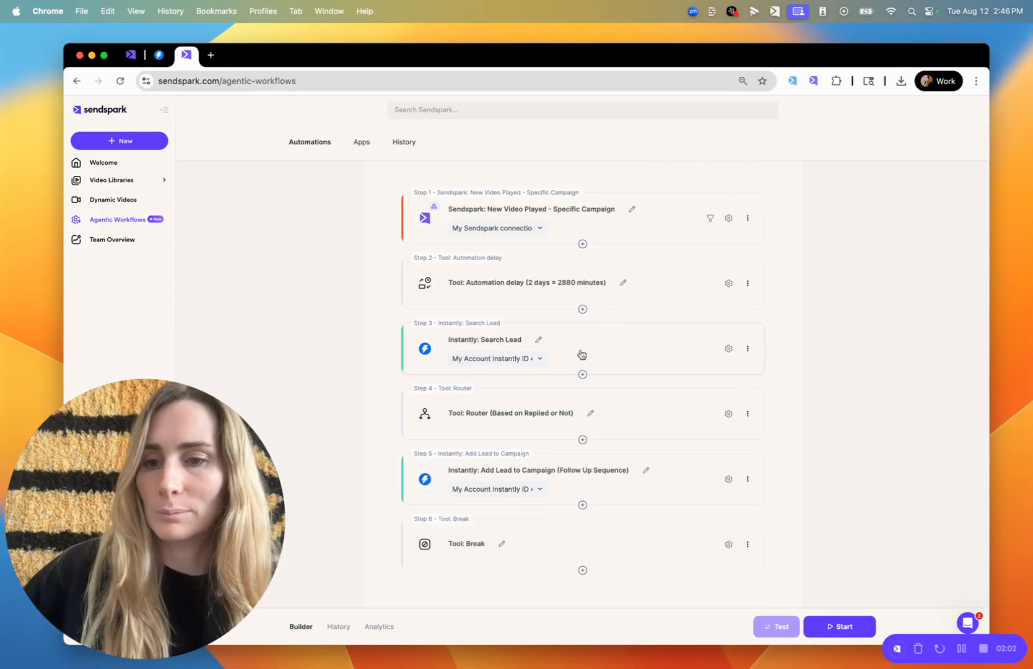
Step: Inspect the Search bar mapping of Instantly: Search Lead and the fields available from the video trigger, then close without saving
left_click(581, 353)
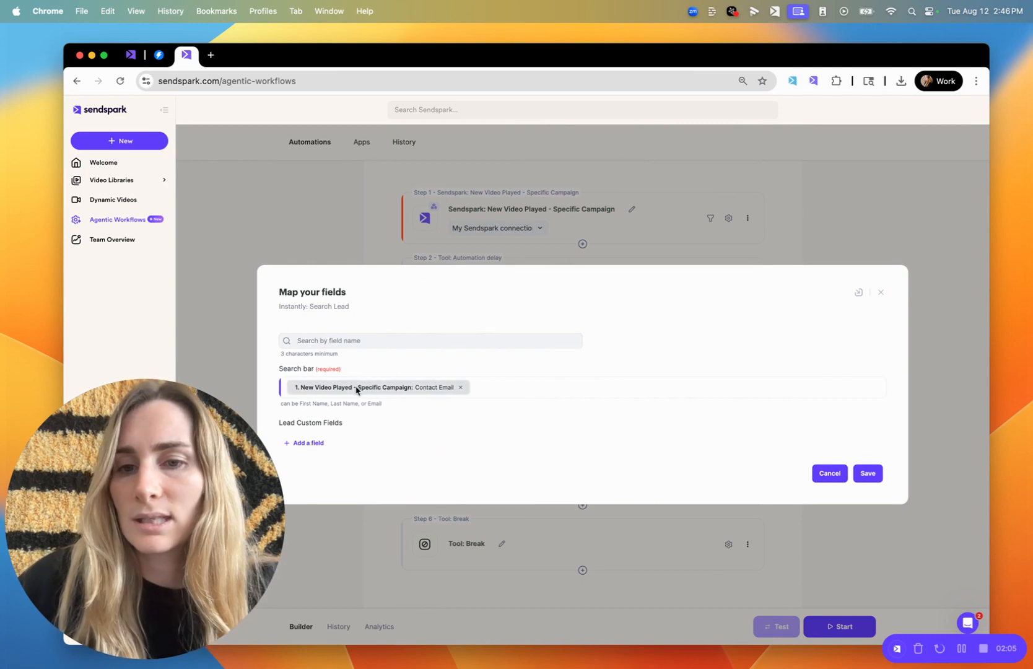
left_click(537, 388)
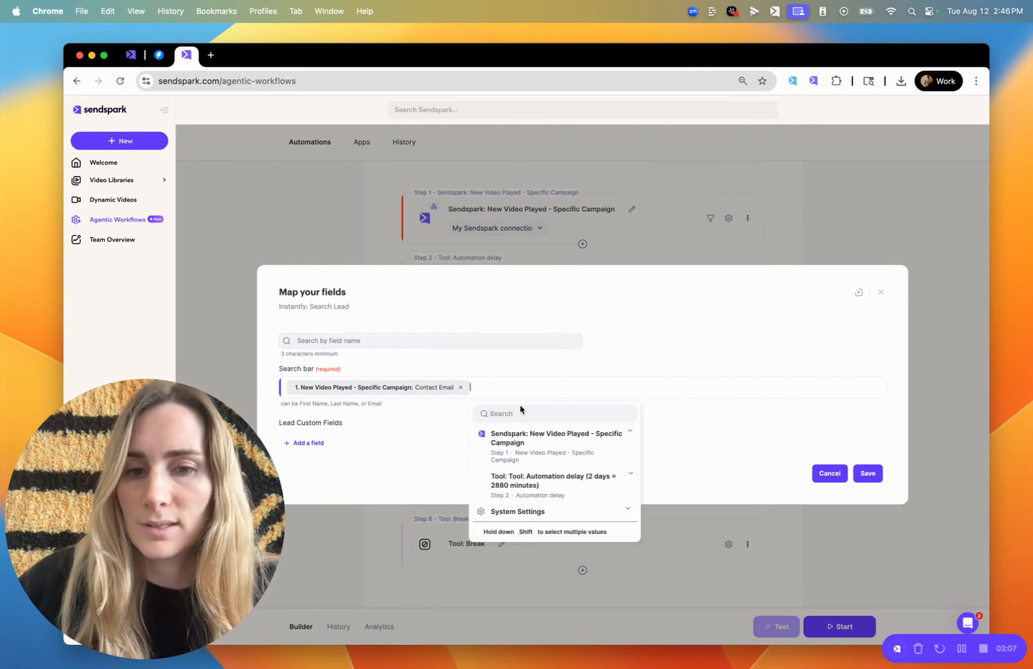
left_click(561, 448)
scroll(551, 521, "down", 2)
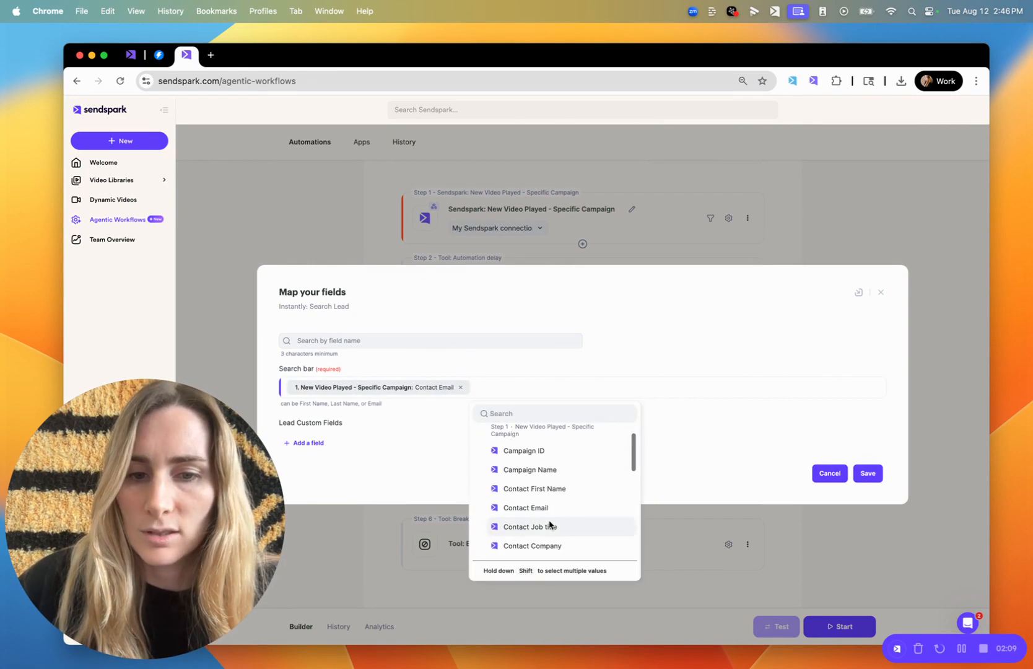
left_click(524, 372)
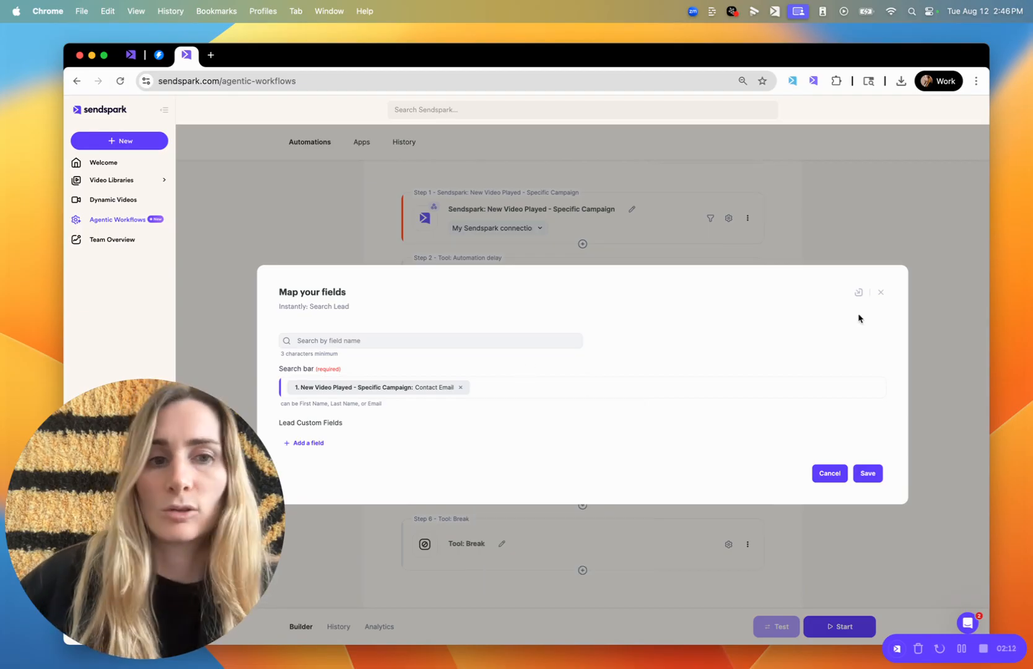
left_click(881, 296)
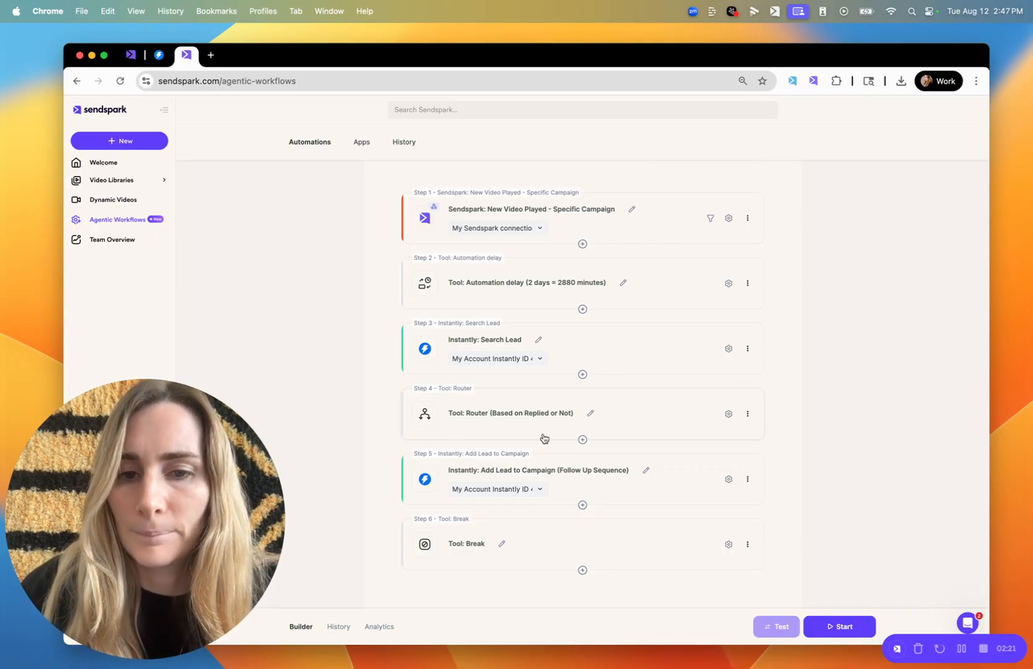
Step: Insert a Router tool directly after the Instantly: Search Lead step
left_click(582, 378)
left_click(616, 379)
left_click(564, 318)
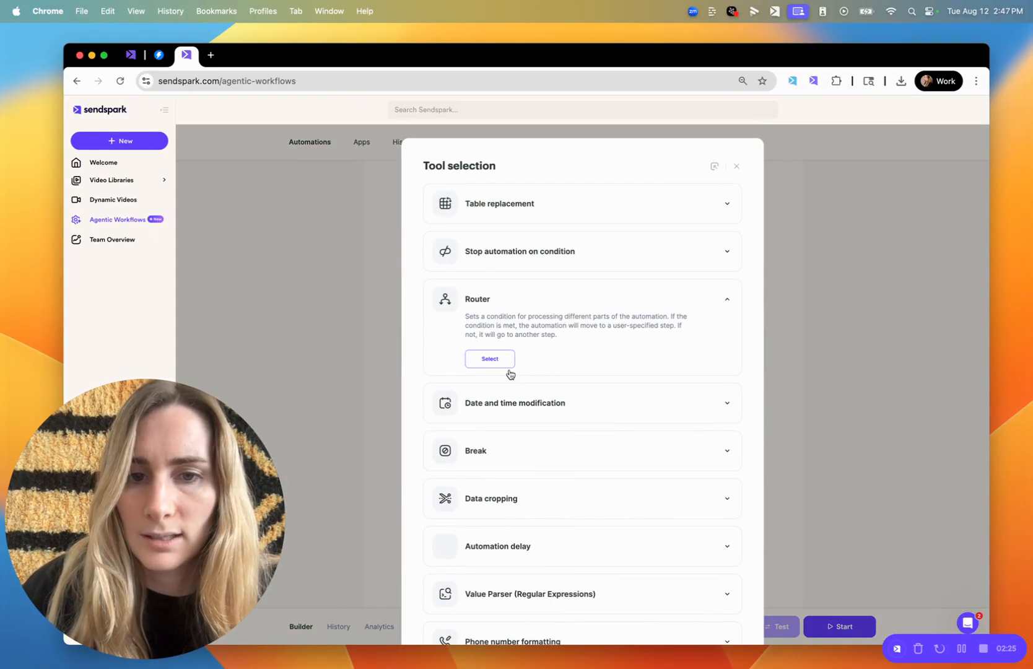
left_click(499, 363)
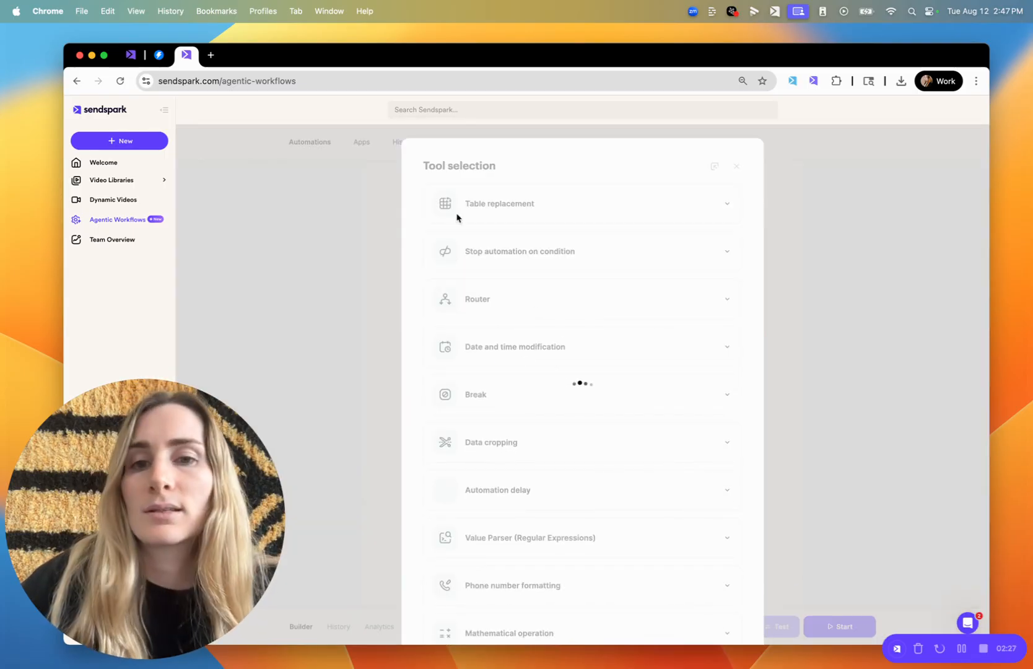
Step: Set the router's Condition 1 to Search Lead's "Number of times the email was replied to" Equals 0
left_click(384, 333)
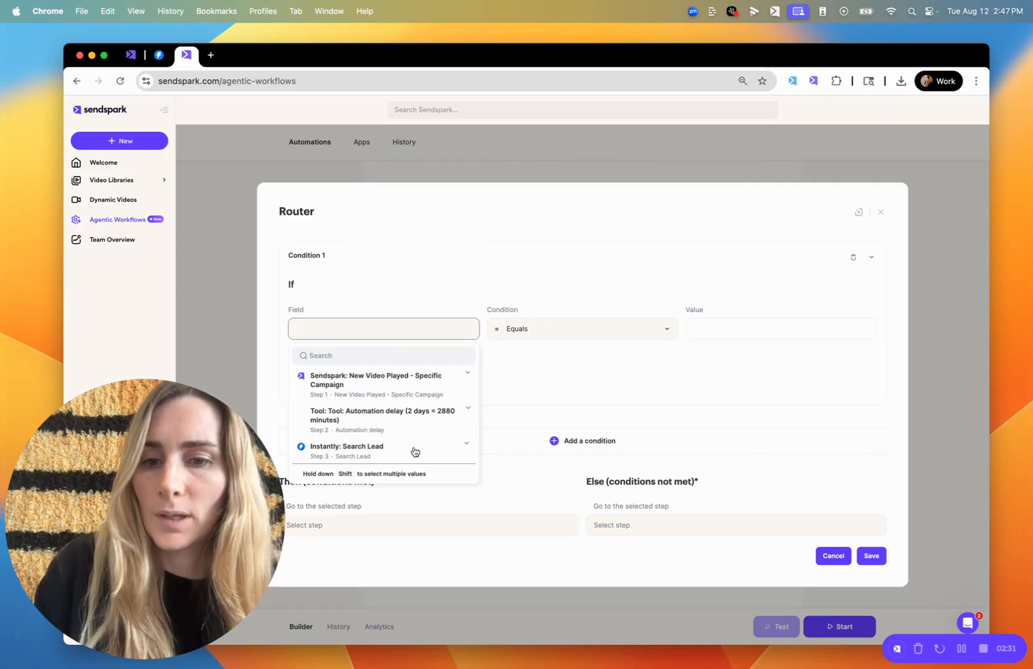
type("repl")
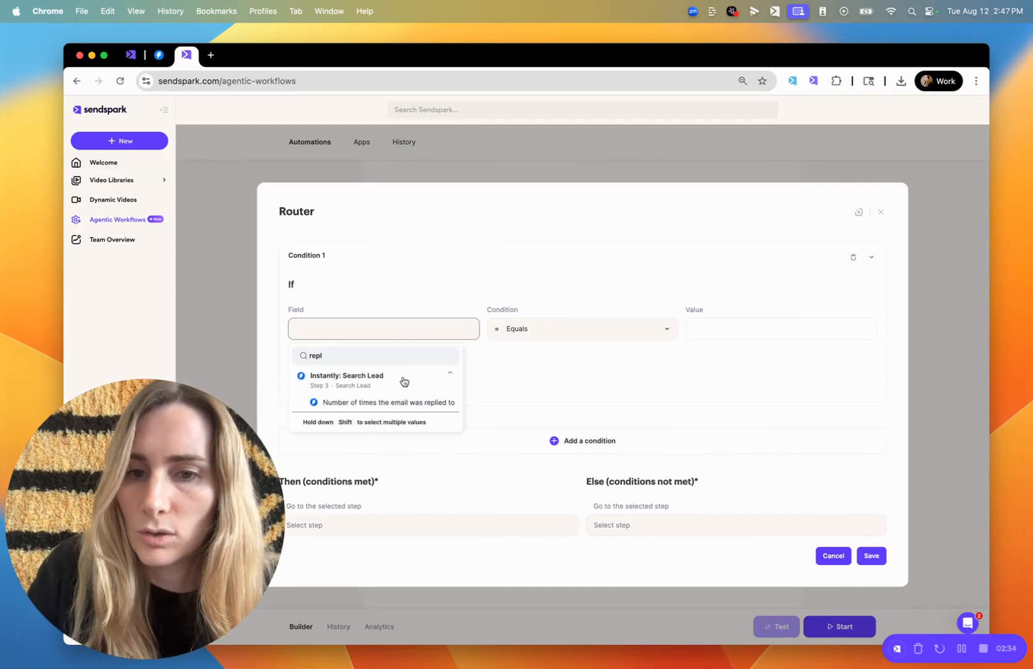
left_click(399, 402)
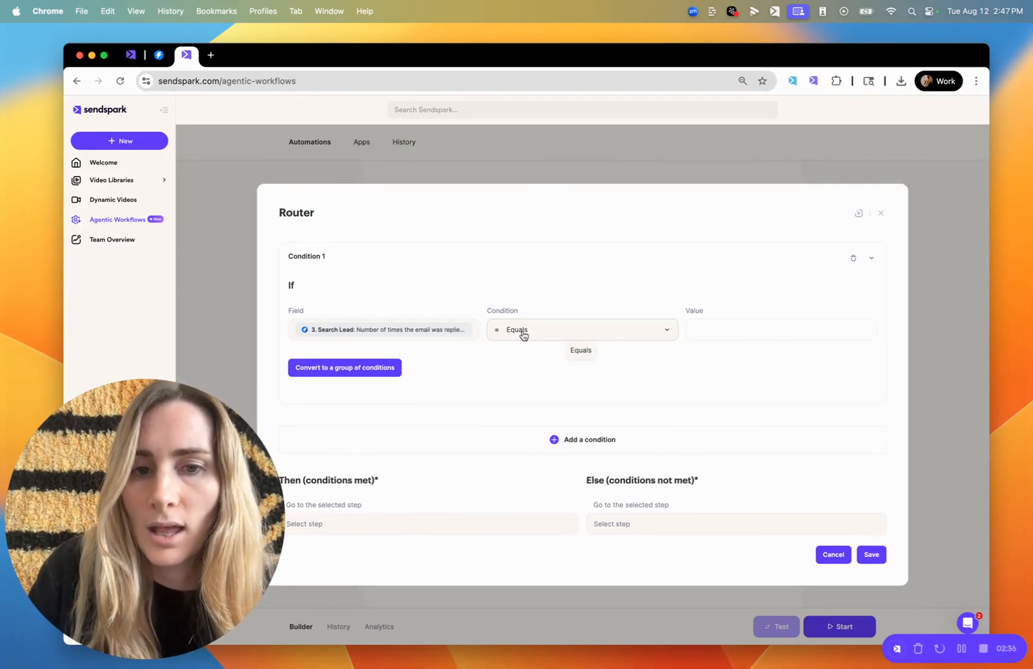
left_click(720, 333)
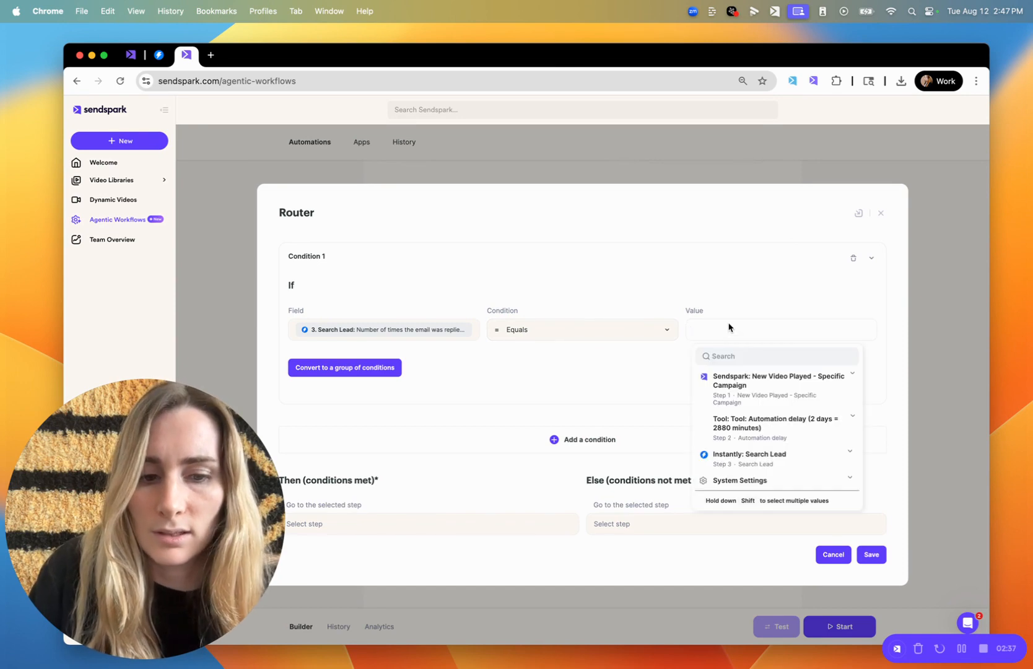
left_click(762, 283)
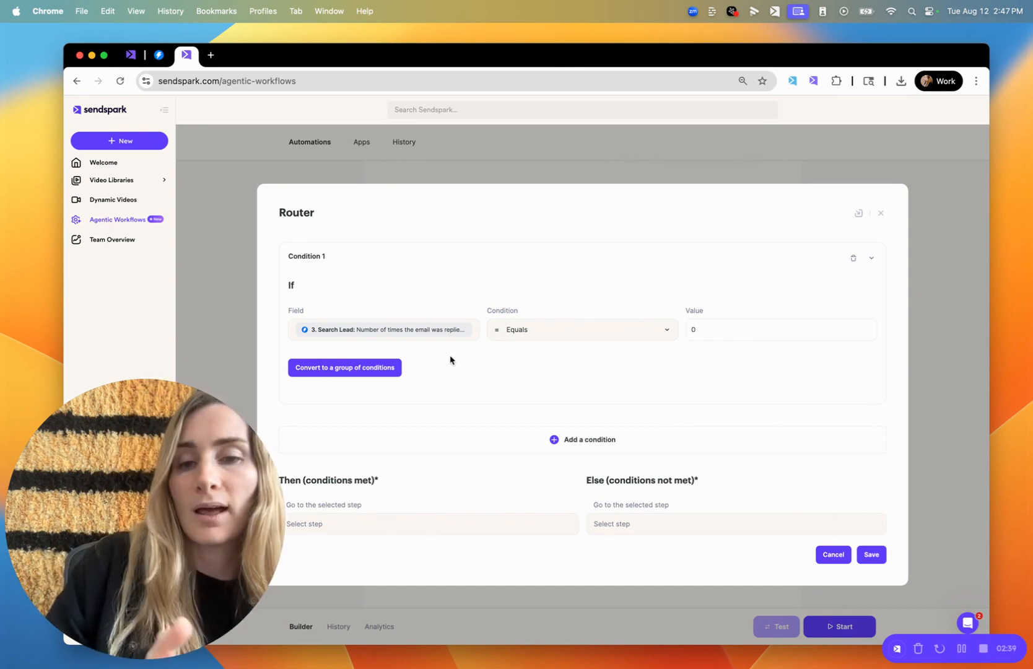
Step: Route met conditions to "Instantly: Add Lead to Campaign (Follow Up Sequence)" and unmet conditions to "Tool: Break"
left_click(388, 525)
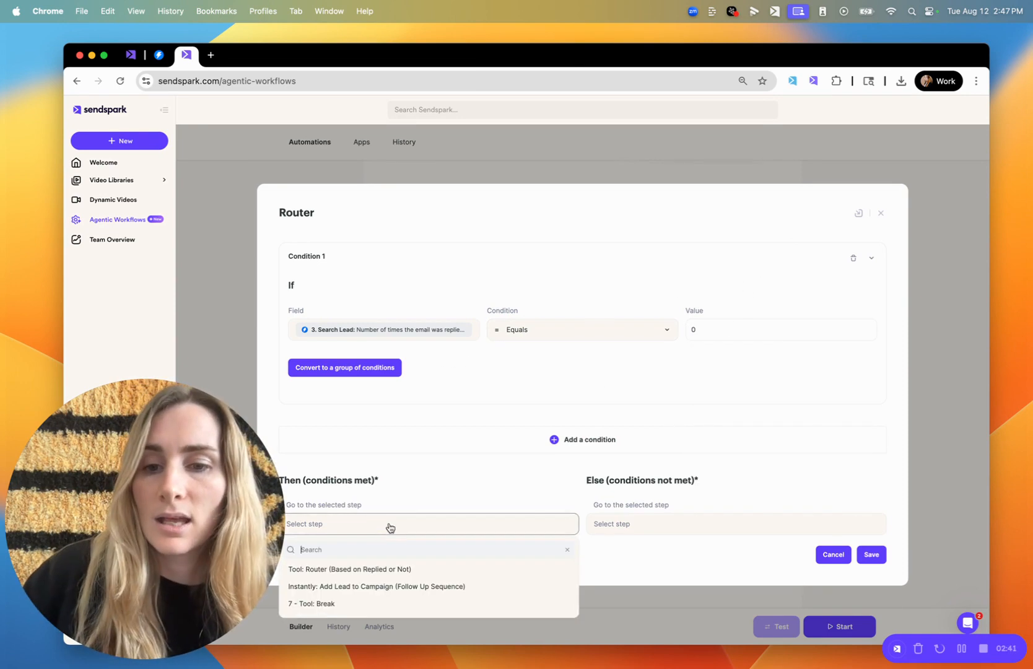
left_click(376, 586)
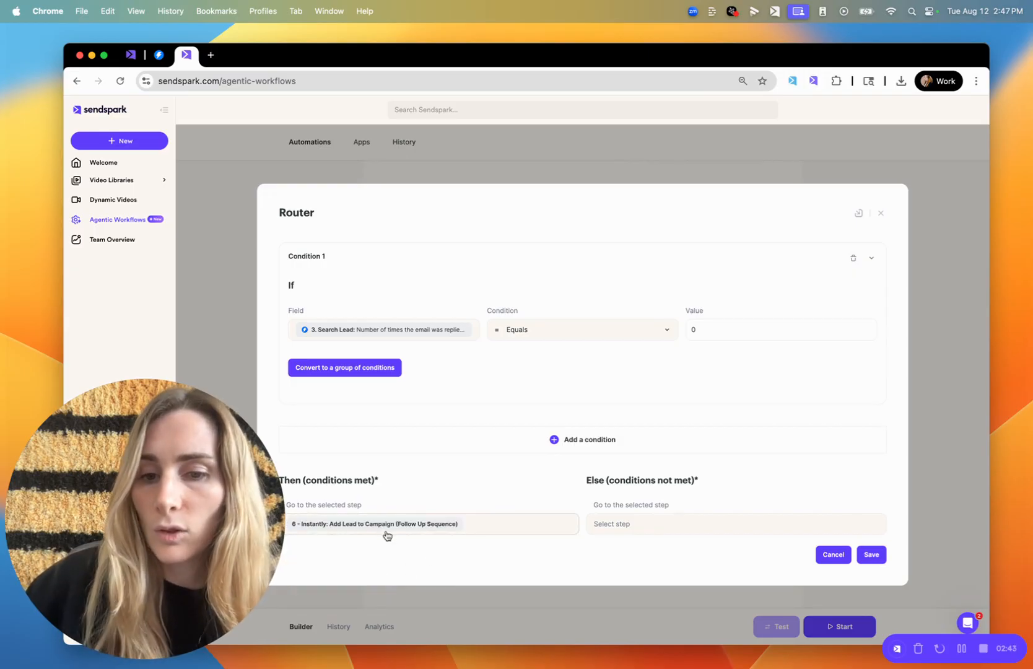
left_click(630, 527)
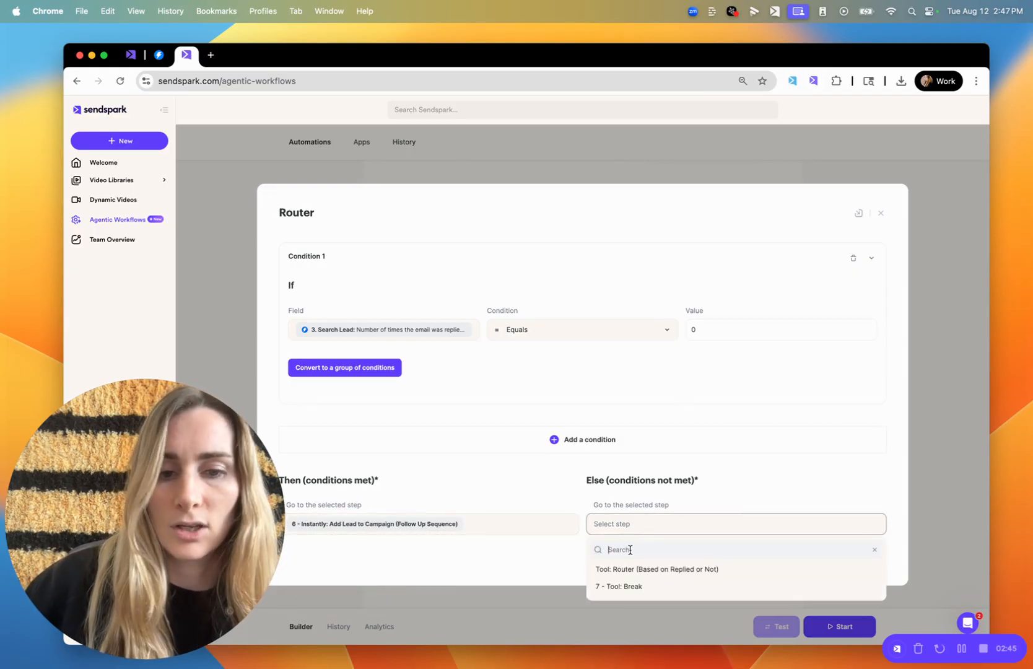
left_click(619, 586)
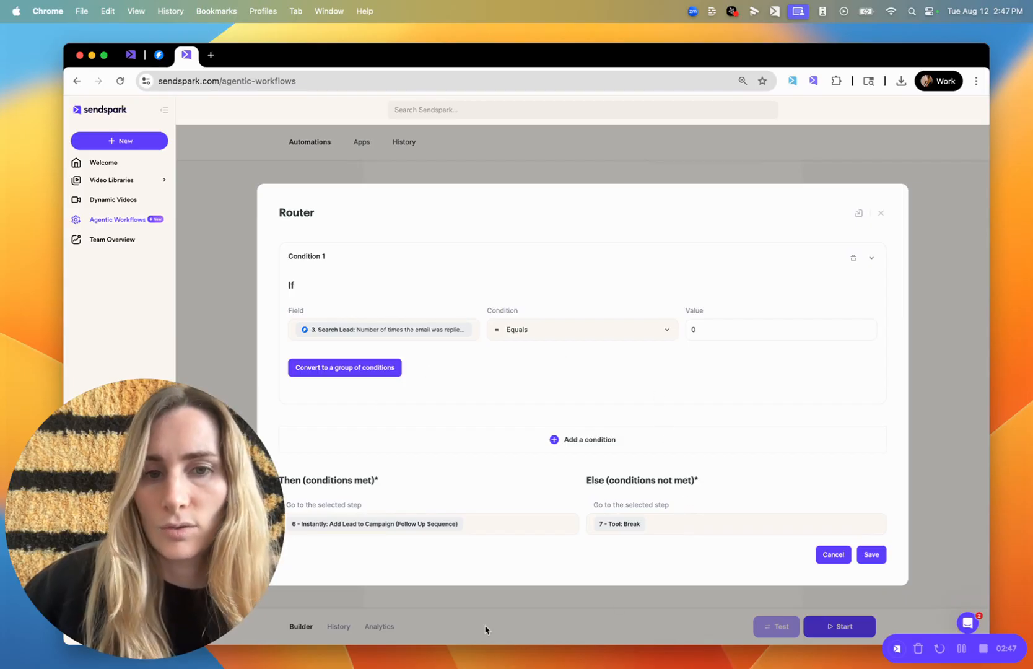
Step: Save the new router's settings and delete this duplicate "Tool: Router" step, keeping "Tool: Router (Based on Replied or Not)"
left_click(880, 555)
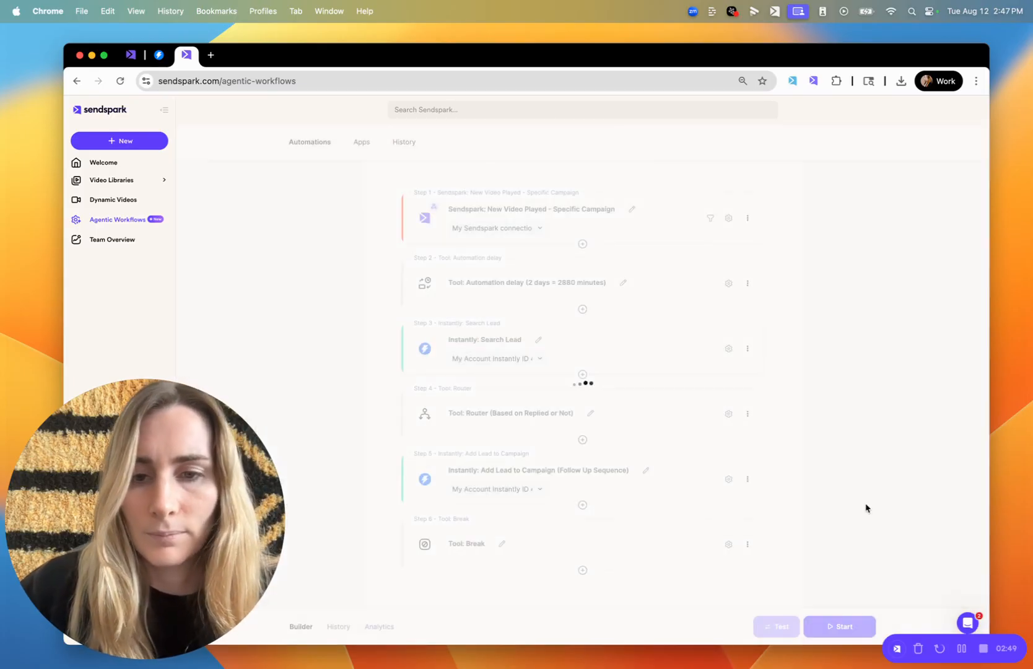
scroll(572, 448, "down", 2)
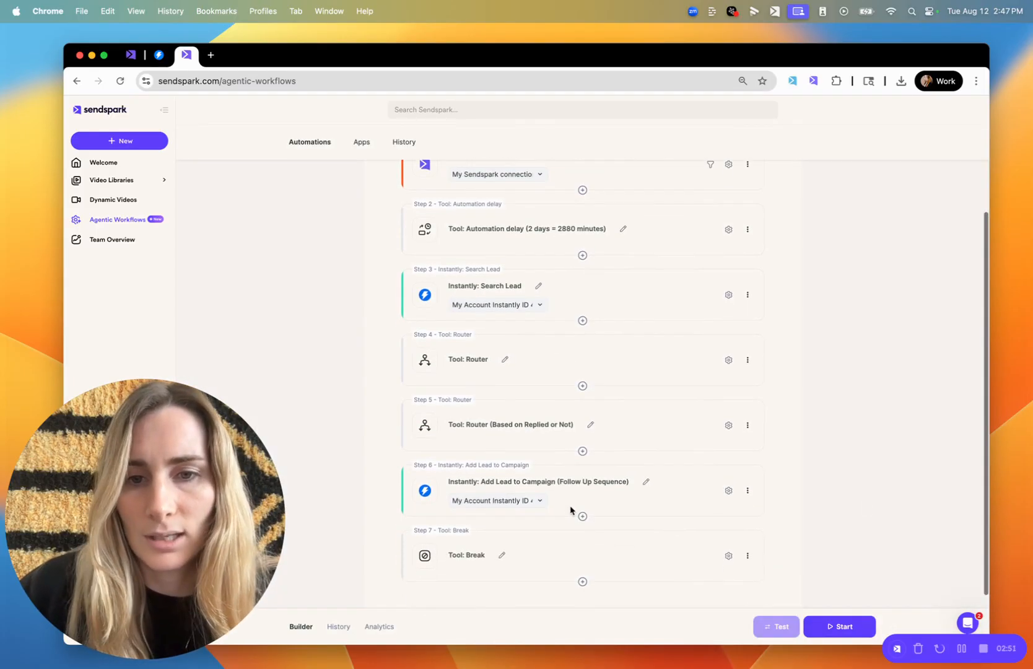
left_click(748, 361)
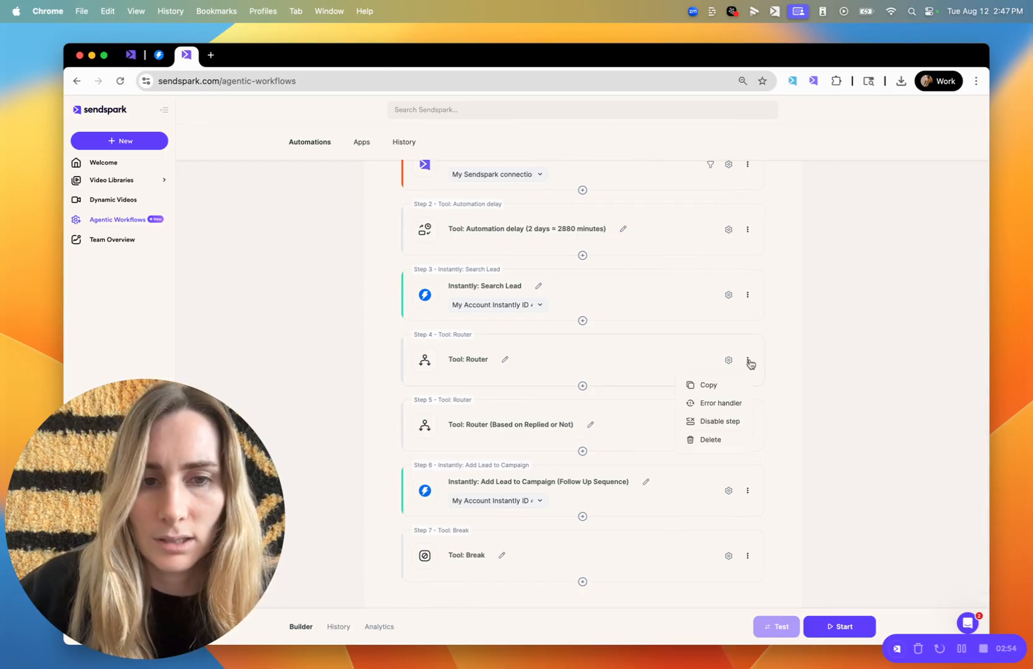
left_click(709, 440)
left_click(680, 485)
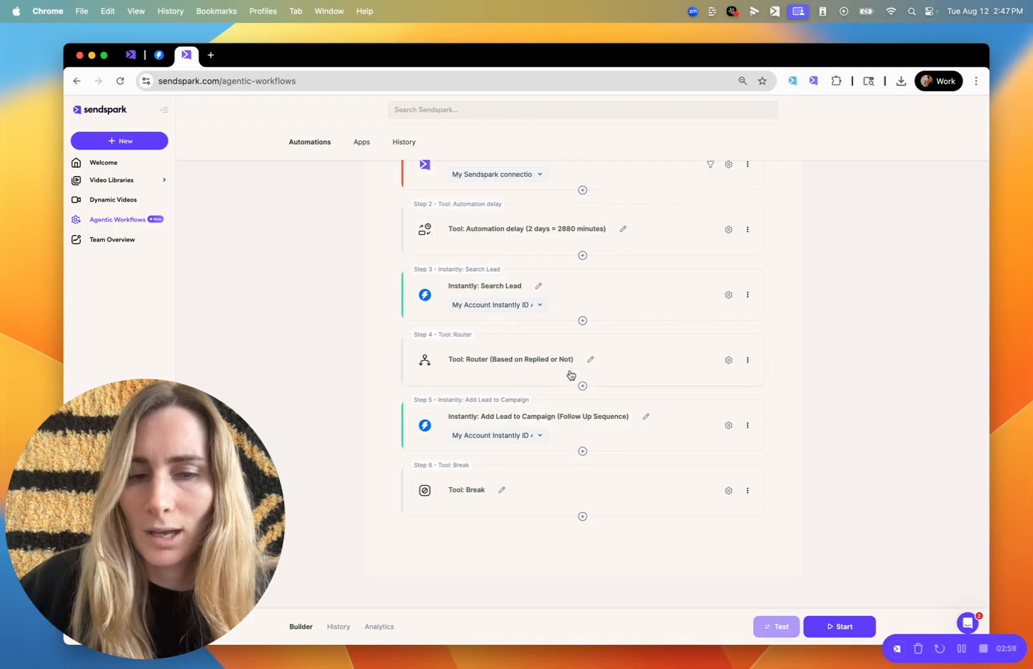
Step: Open the field mapping of "Instantly: Add Lead to Campaign (Follow Up Sequence)" and check the matching follow-up email sequence in Instantly, then return to Sendspark
left_click(685, 438)
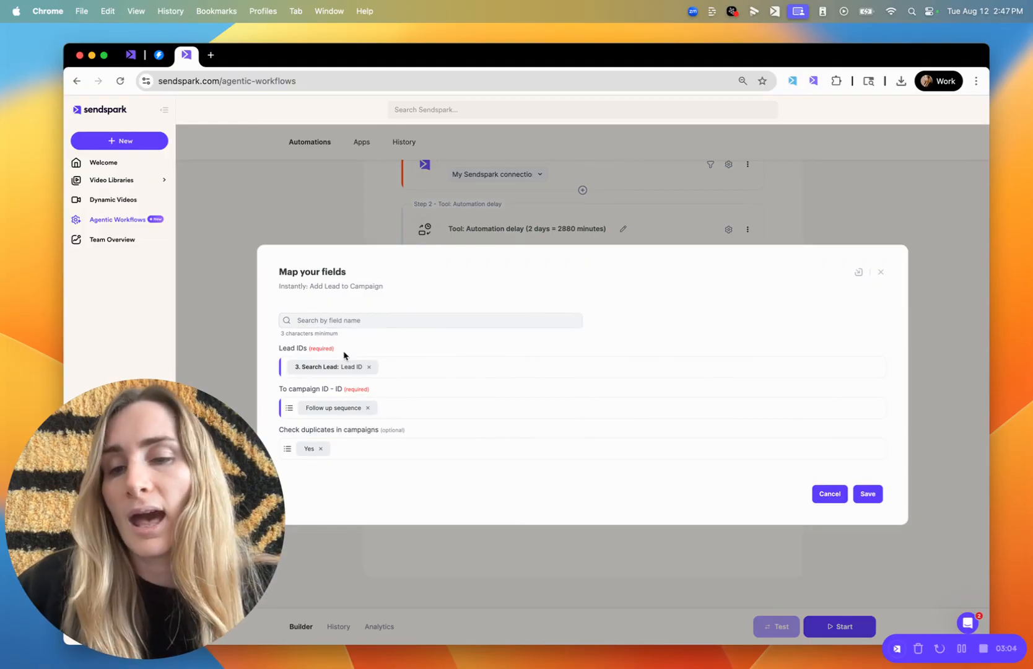
left_click(158, 56)
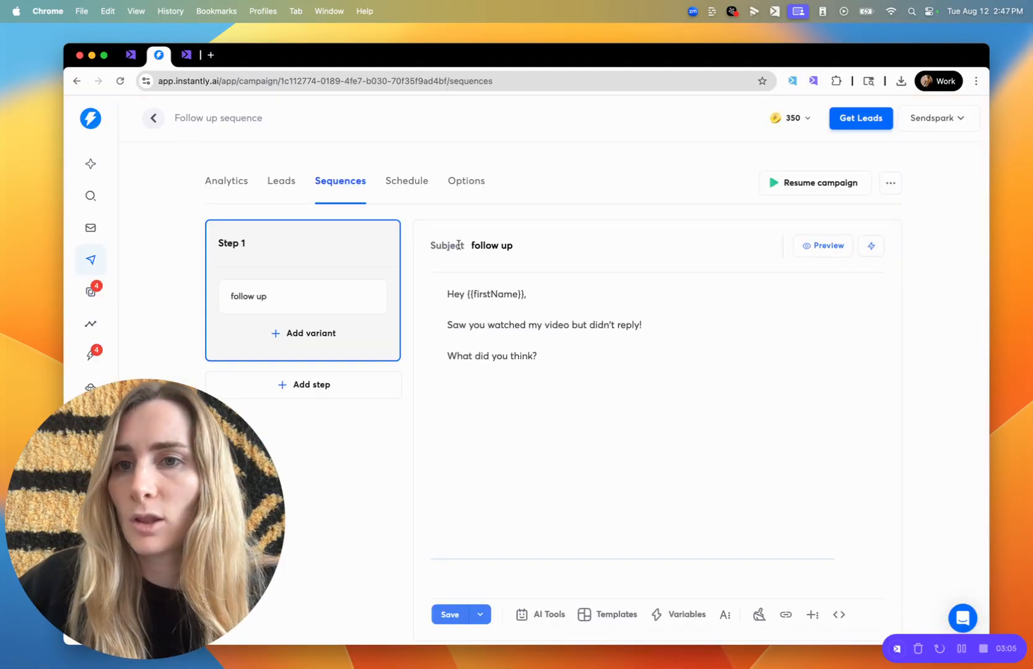
left_click(185, 55)
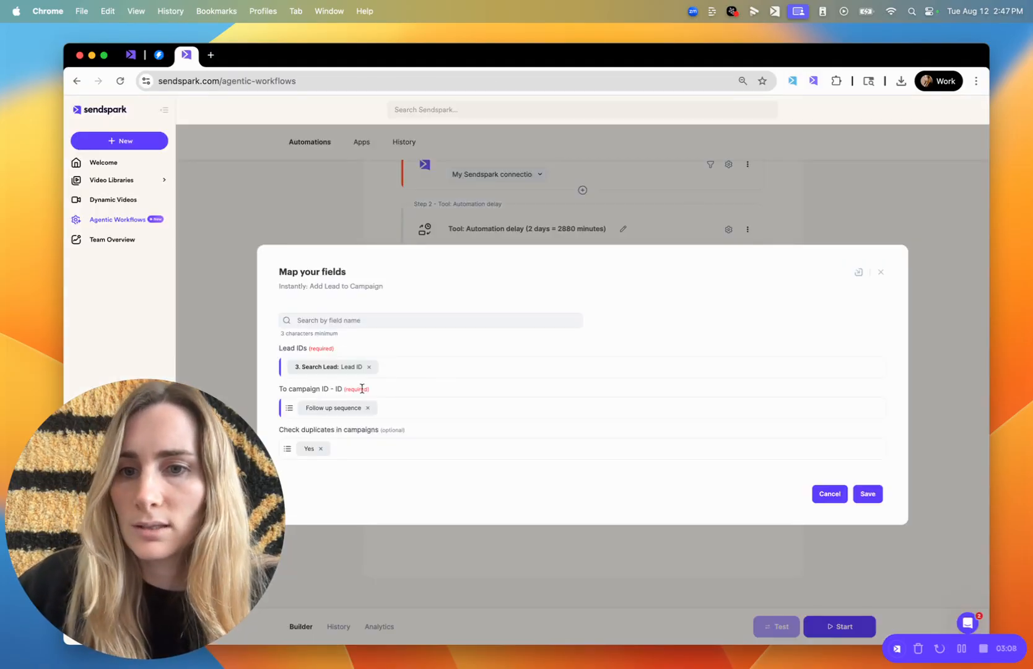
Step: Search the Lead IDs options for "lead", review the campaigns available for To campaign ID, and save the mapping
left_click(427, 370)
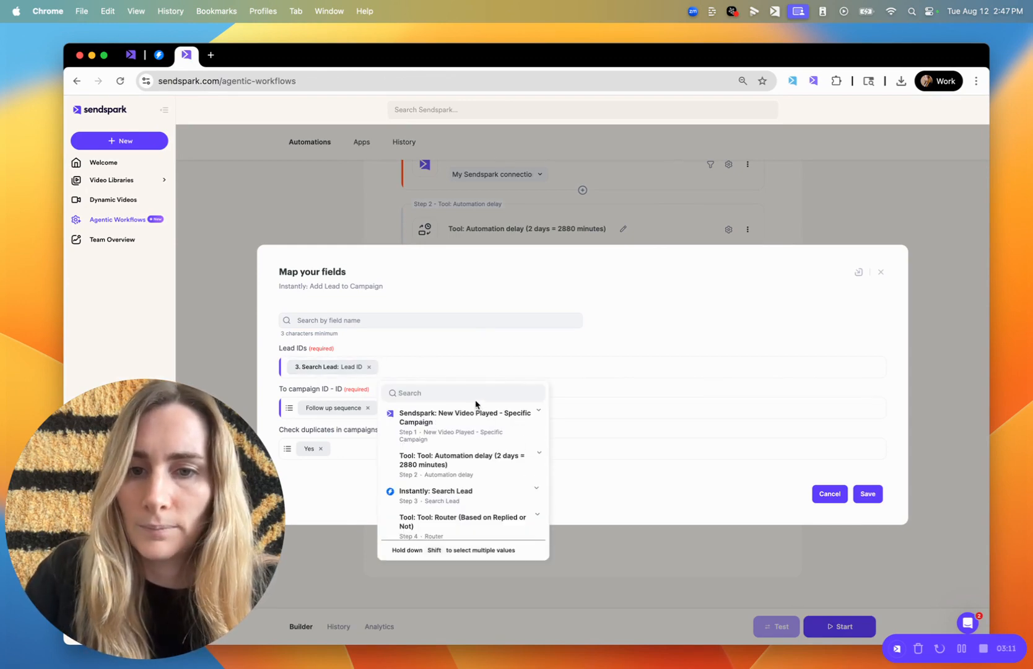
type("lead")
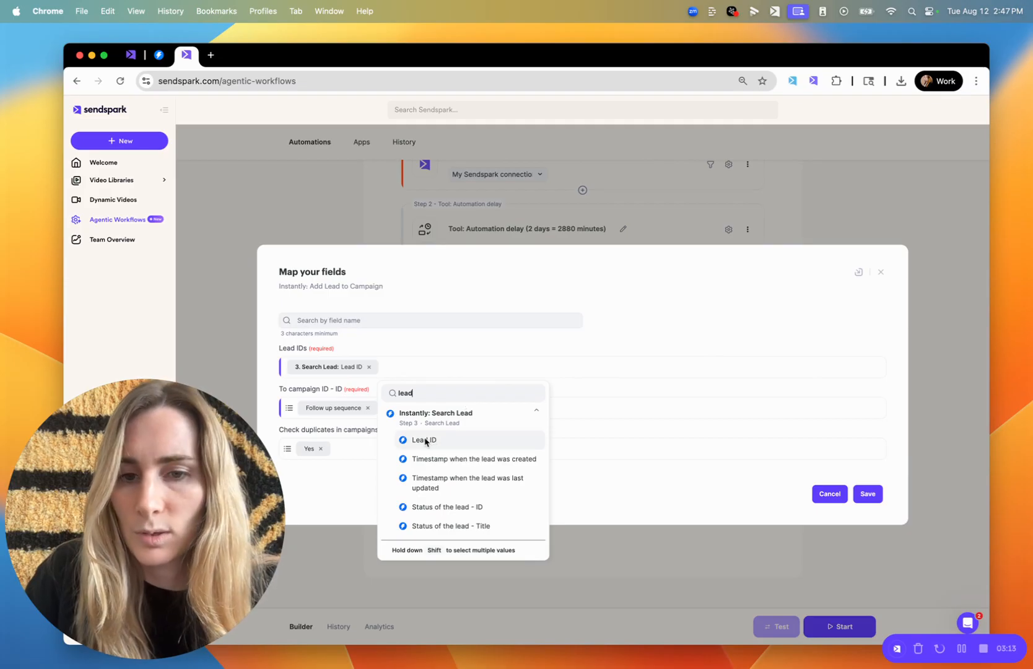
left_click(460, 343)
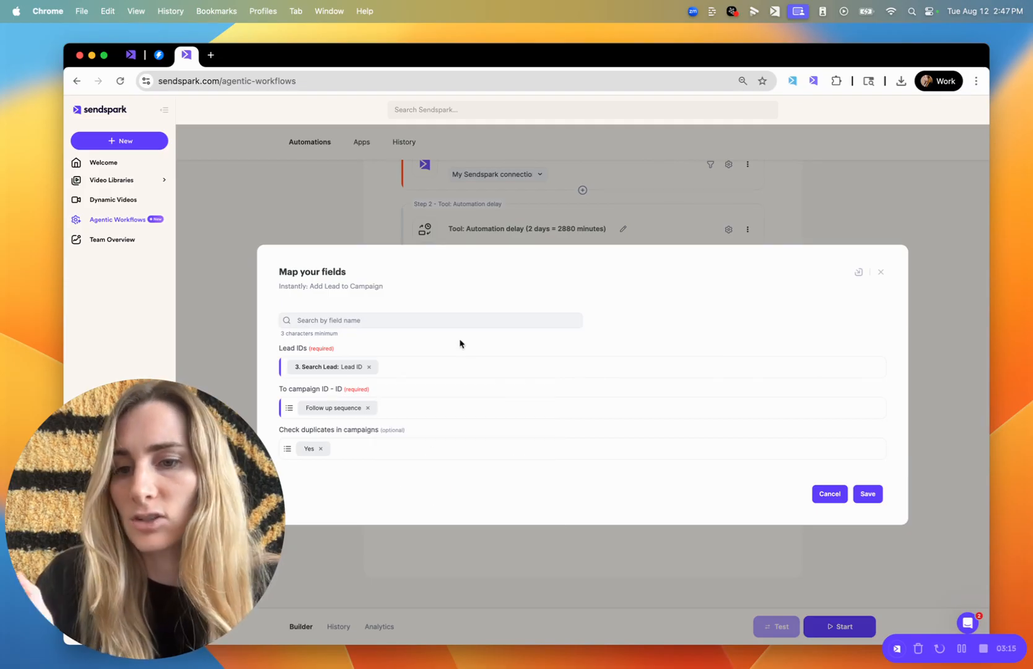
left_click(441, 411)
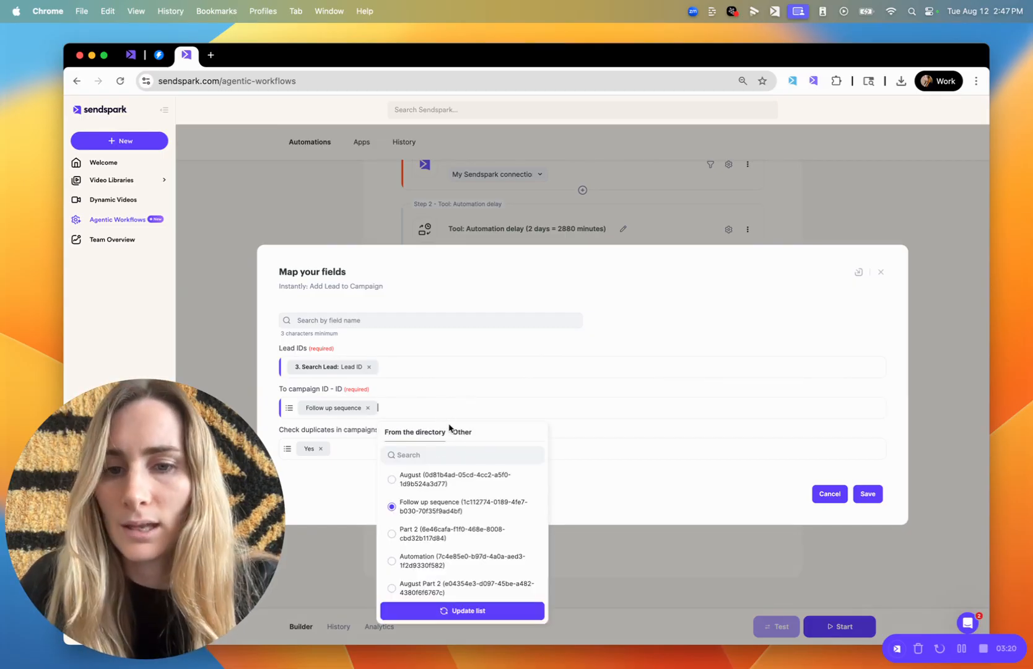
left_click(499, 390)
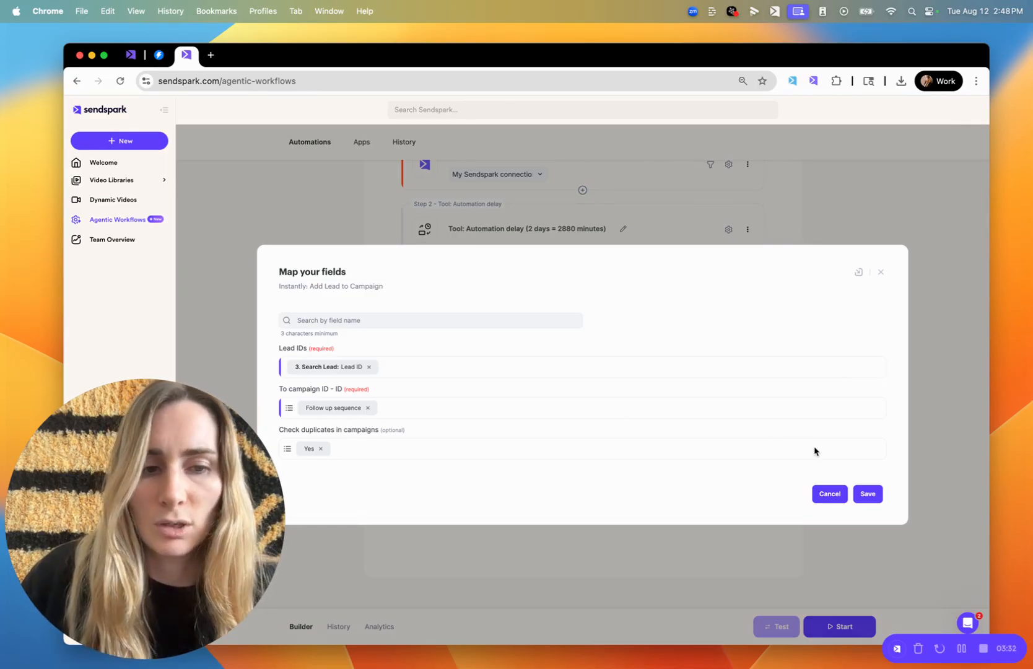
left_click(868, 494)
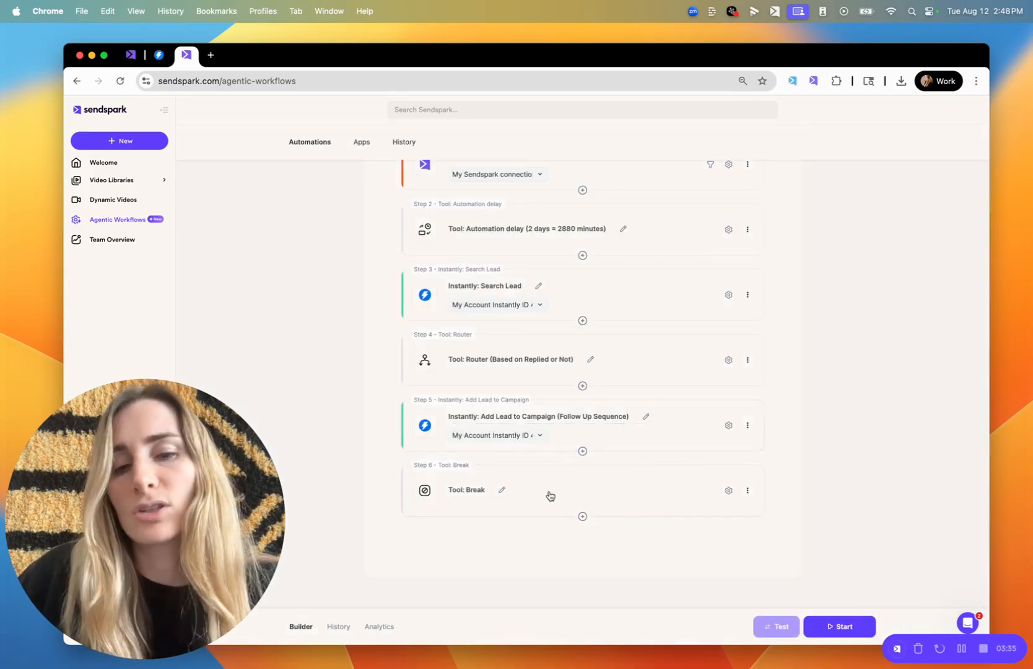
Step: Inspect the Tool: Break step and the "Router (Based on Replied or Not)" settings, closing the router without saving
left_click(567, 491)
left_click(874, 406)
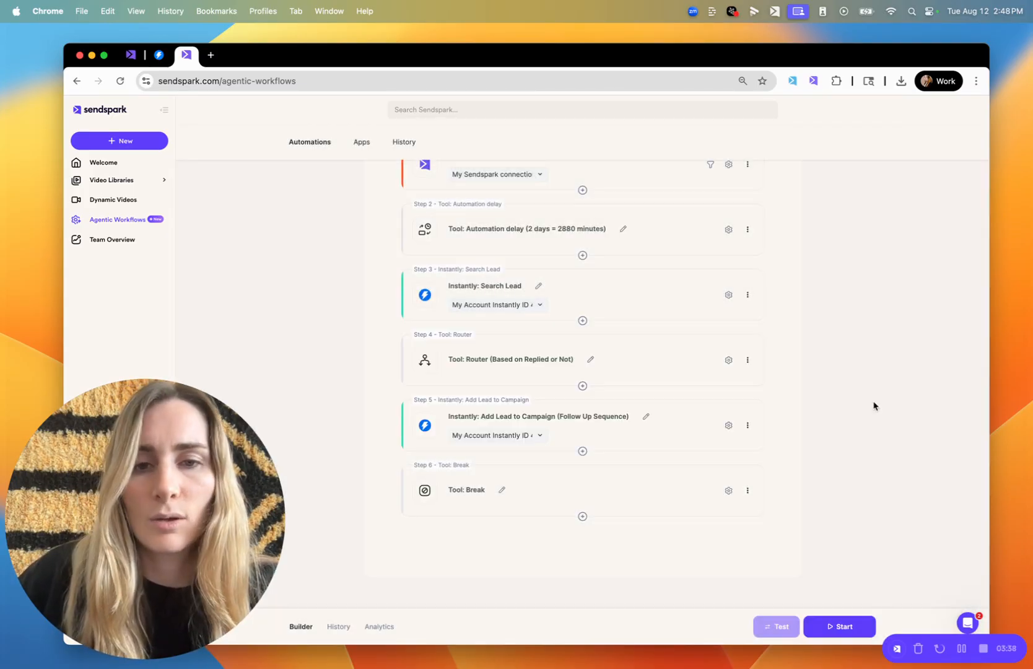
left_click(647, 374)
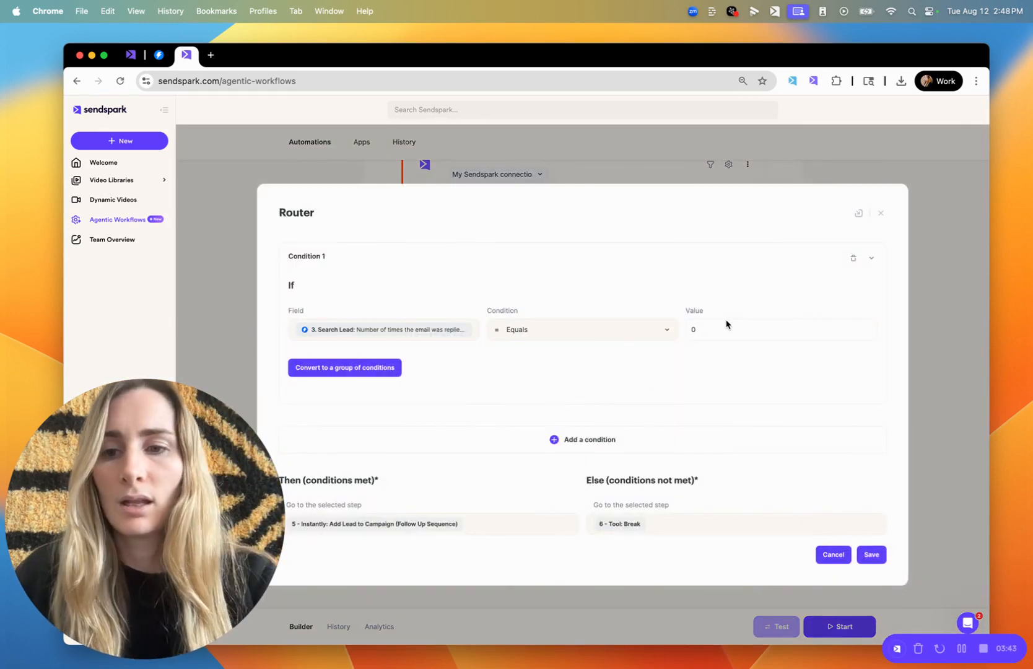
left_click(881, 213)
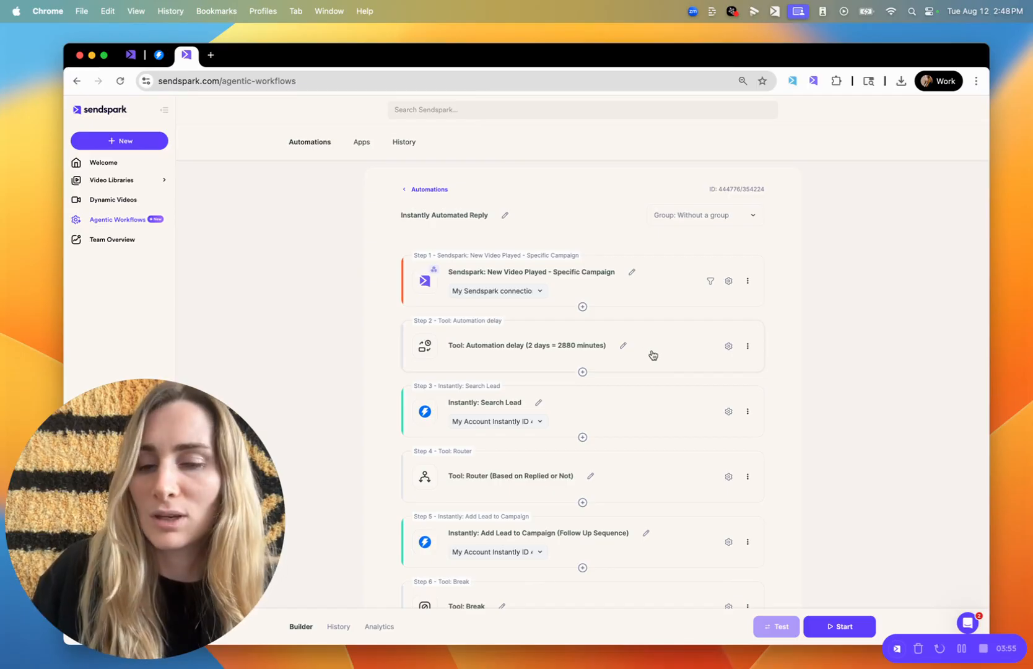
Step: Review the workflow's step order and recheck the router's reply condition with its Then and Else destinations, closing it without saving
scroll(652, 354, "down", 2)
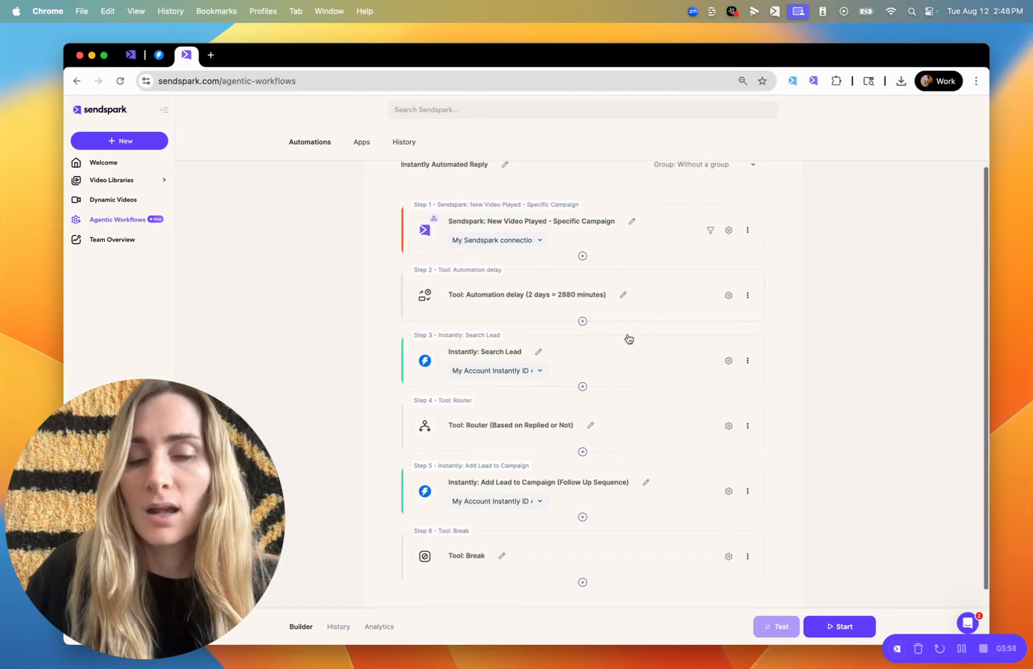
scroll(642, 380, "down", 1)
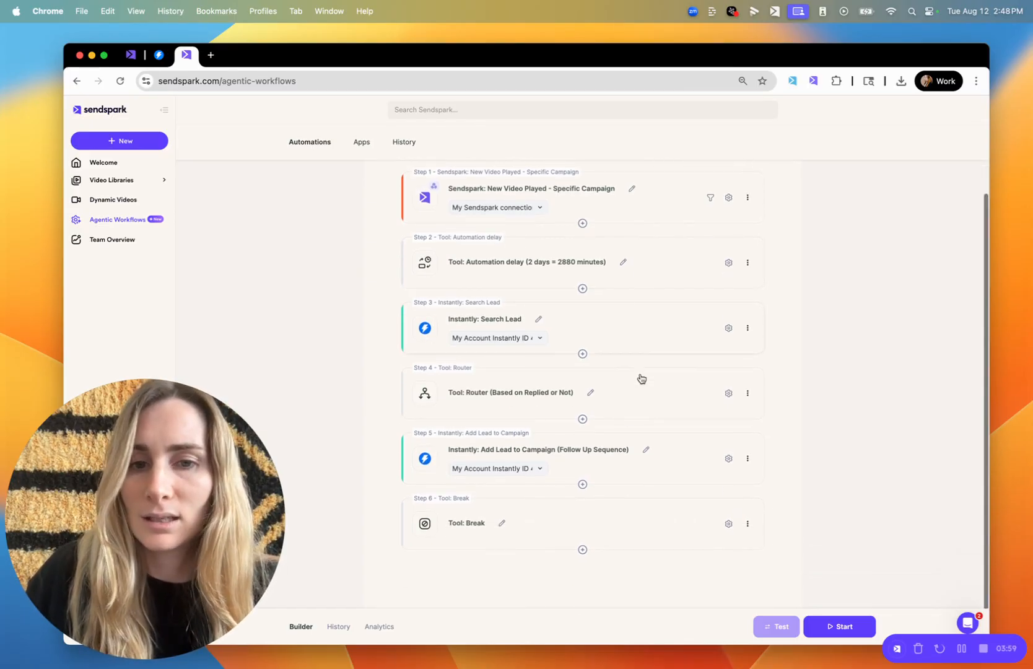
left_click(633, 390)
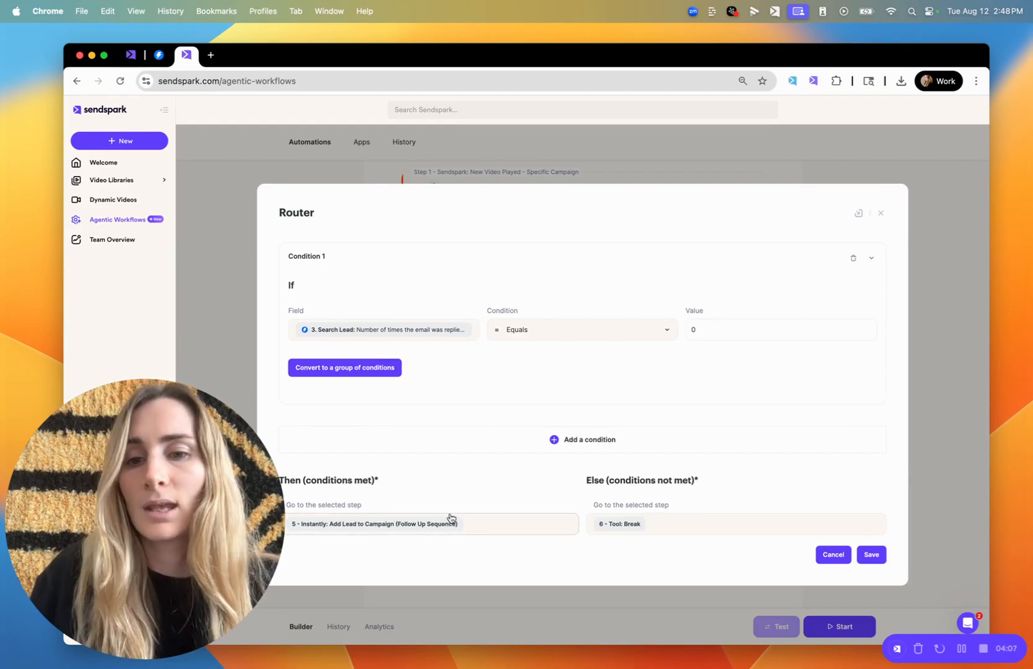
left_click(881, 215)
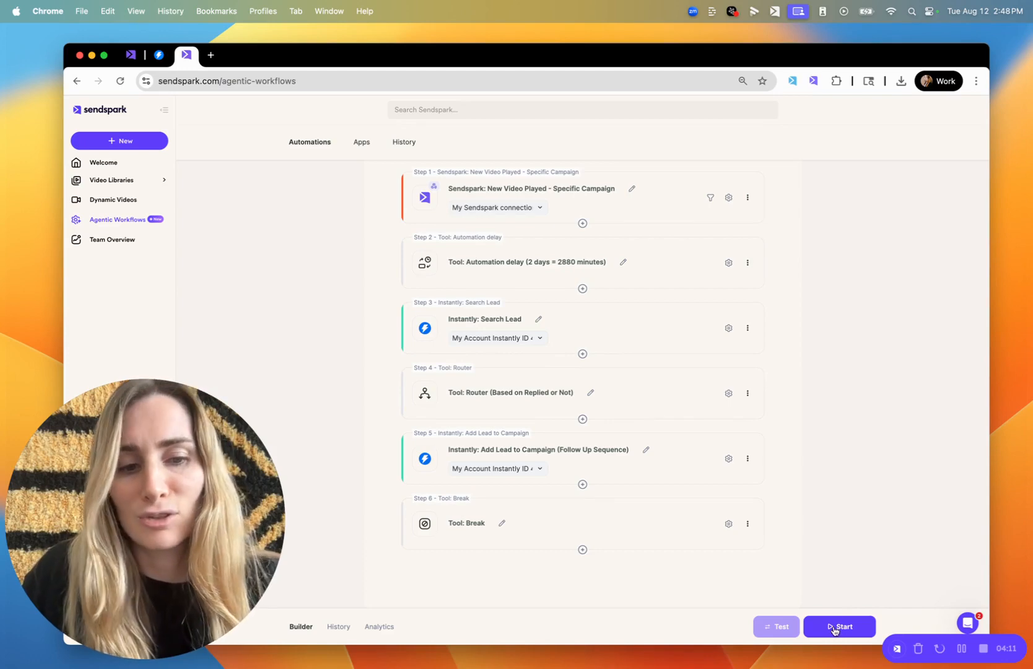